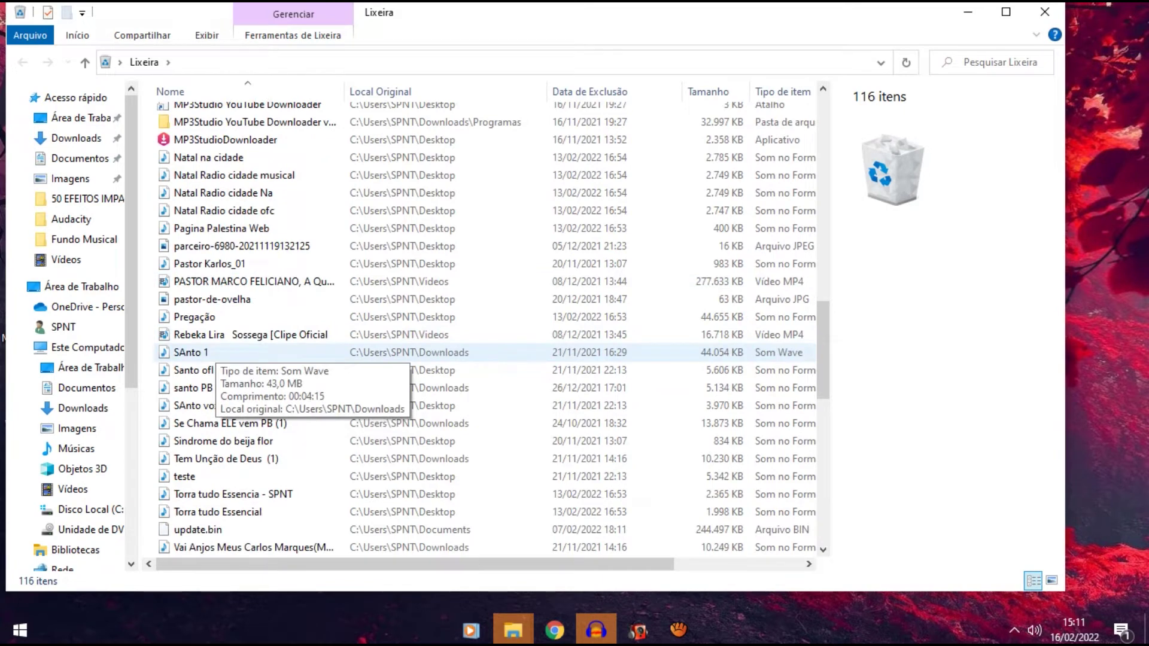
Restore the Torra tudo Essencial MP3 from the Recycle Bin to its original location
{"action": "scroll", "coordinate": [197, 353], "scroll_direction": "down", "scroll_amount": 1}
{"action": "scroll", "coordinate": [198, 359], "scroll_direction": "down", "scroll_amount": 2}
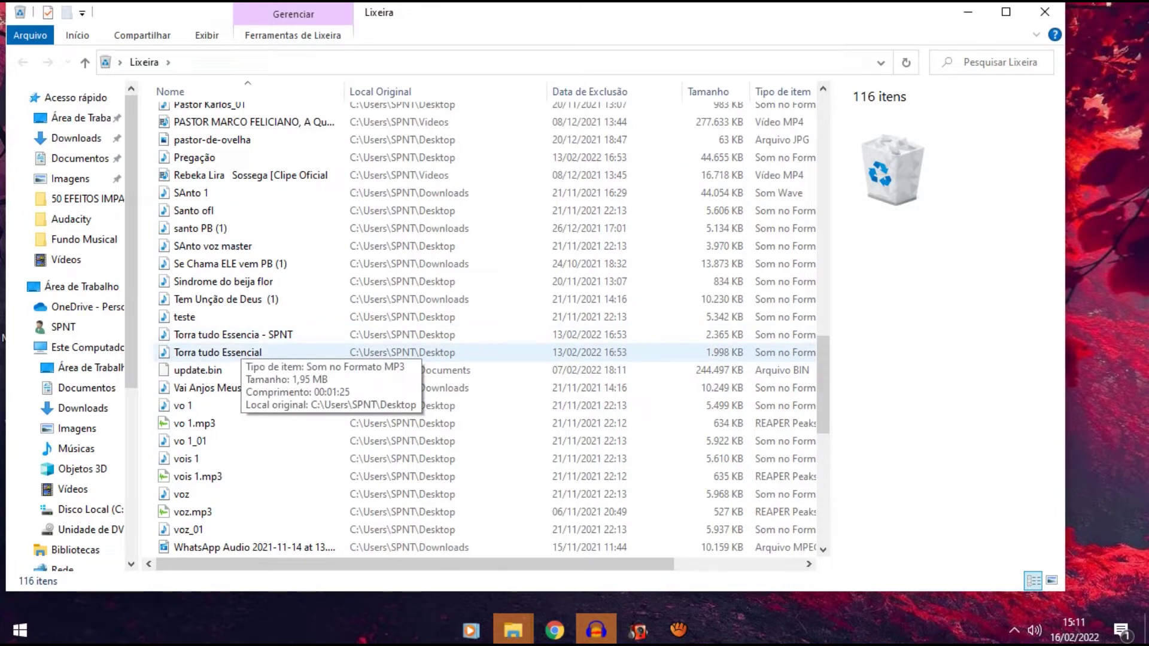
{"action": "left_click", "coordinate": [236, 353]}
{"action": "right_click", "coordinate": [237, 353]}
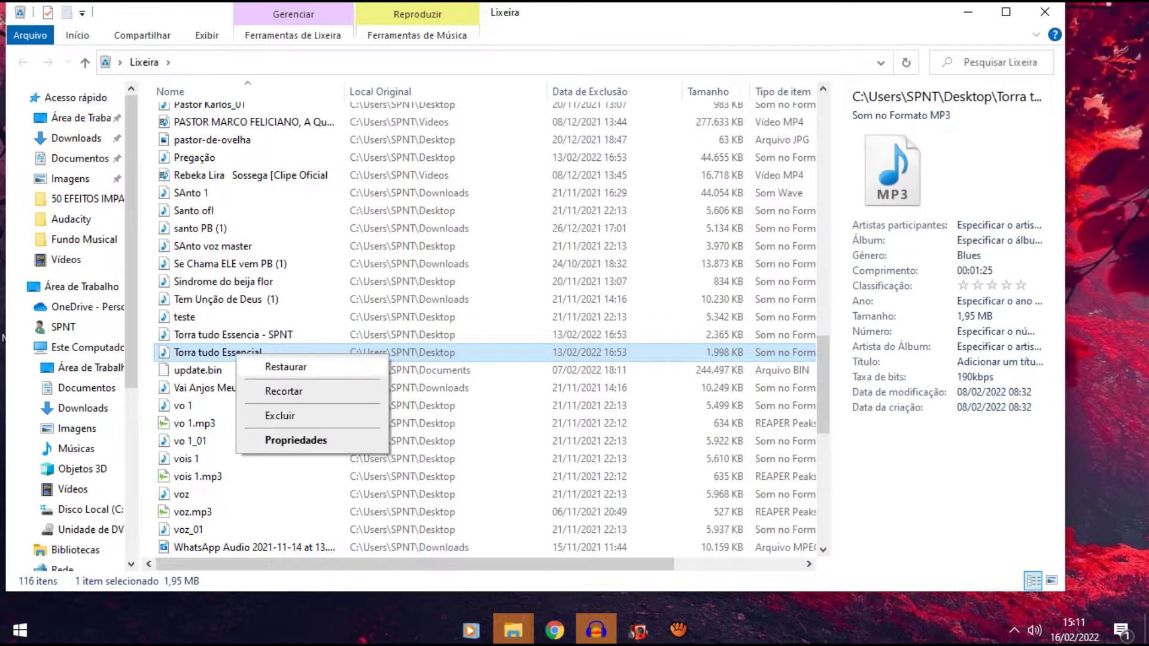
{"action": "left_click", "coordinate": [286, 366]}
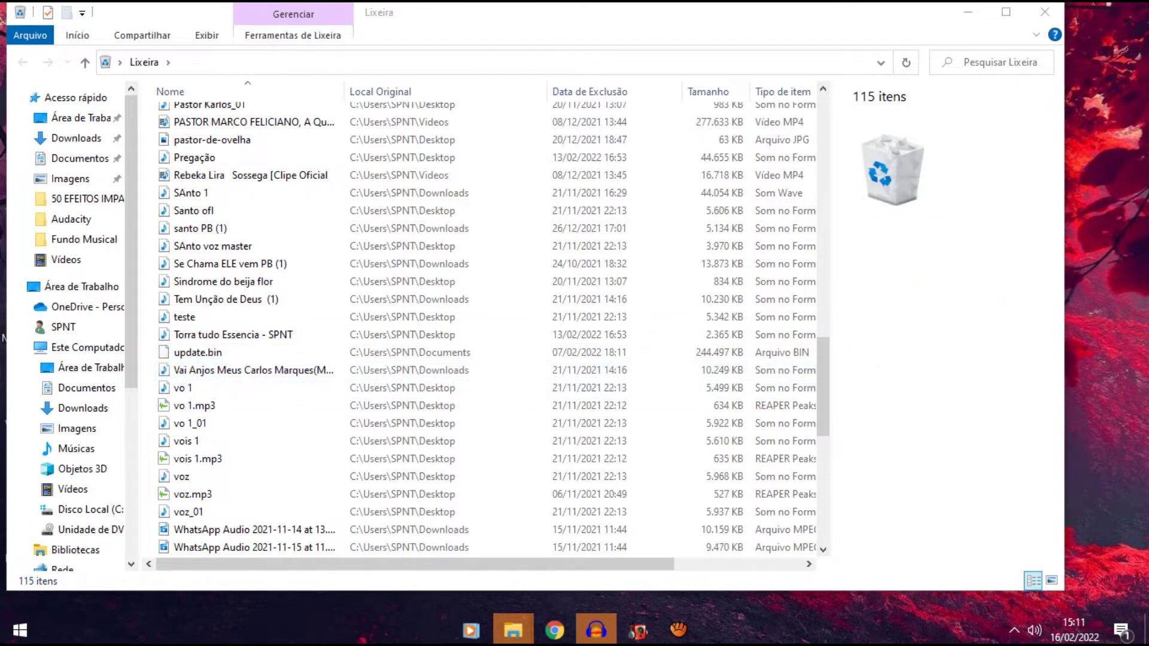
Open the Torra tudo Essencial MP3 from the desktop in Audacity
{"action": "left_click", "coordinate": [1147, 629]}
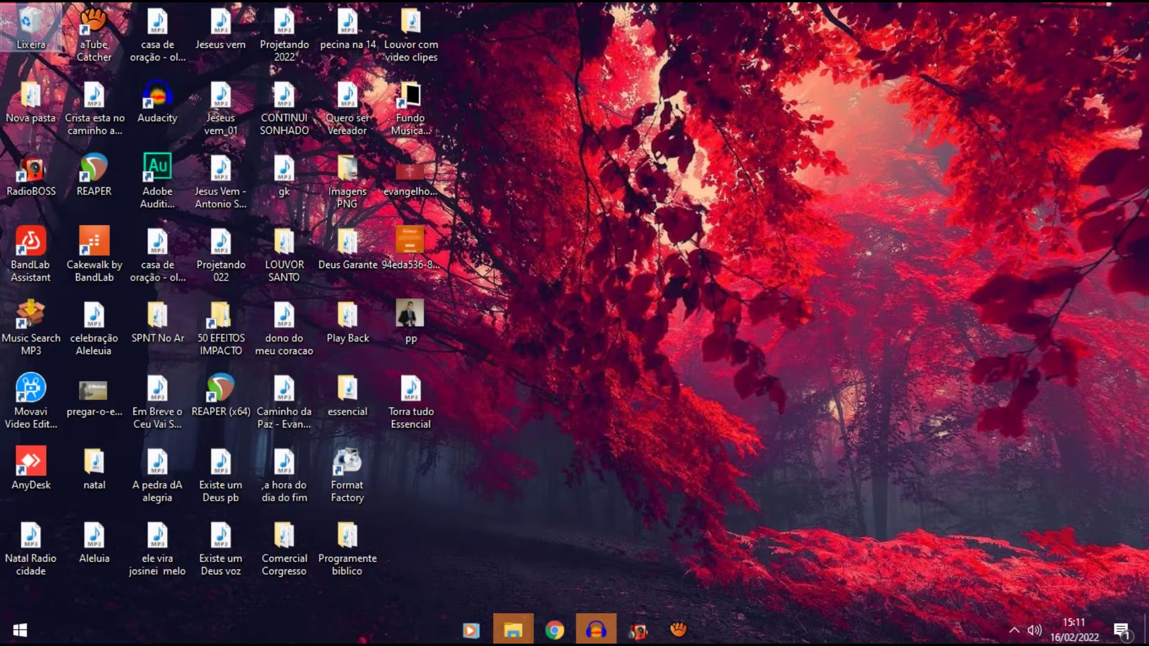
{"action": "left_click", "coordinate": [596, 630]}
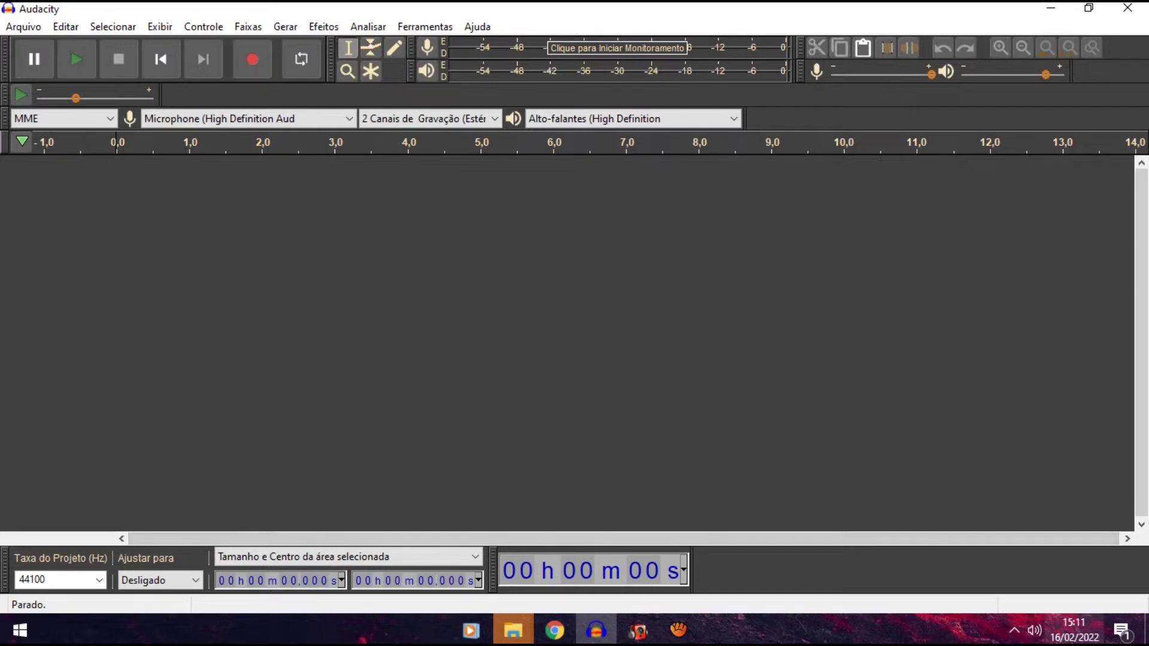
{"action": "left_click", "coordinate": [1127, 7]}
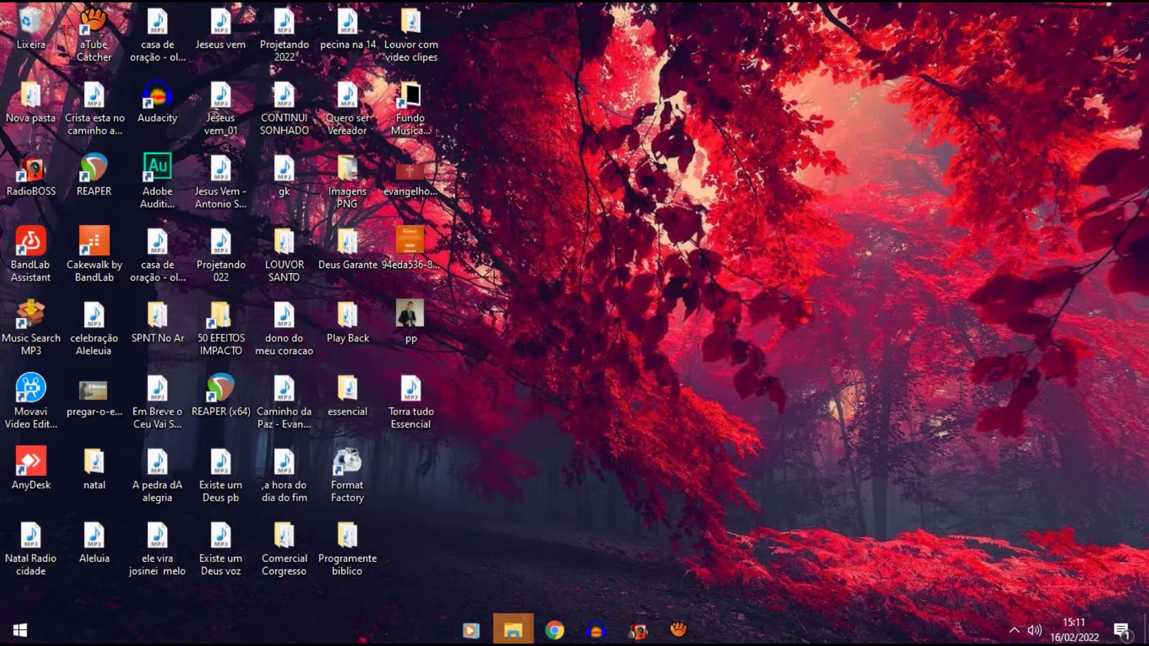
{"action": "left_click_drag", "start_coordinate": [412, 398], "coordinate": [406, 287]}
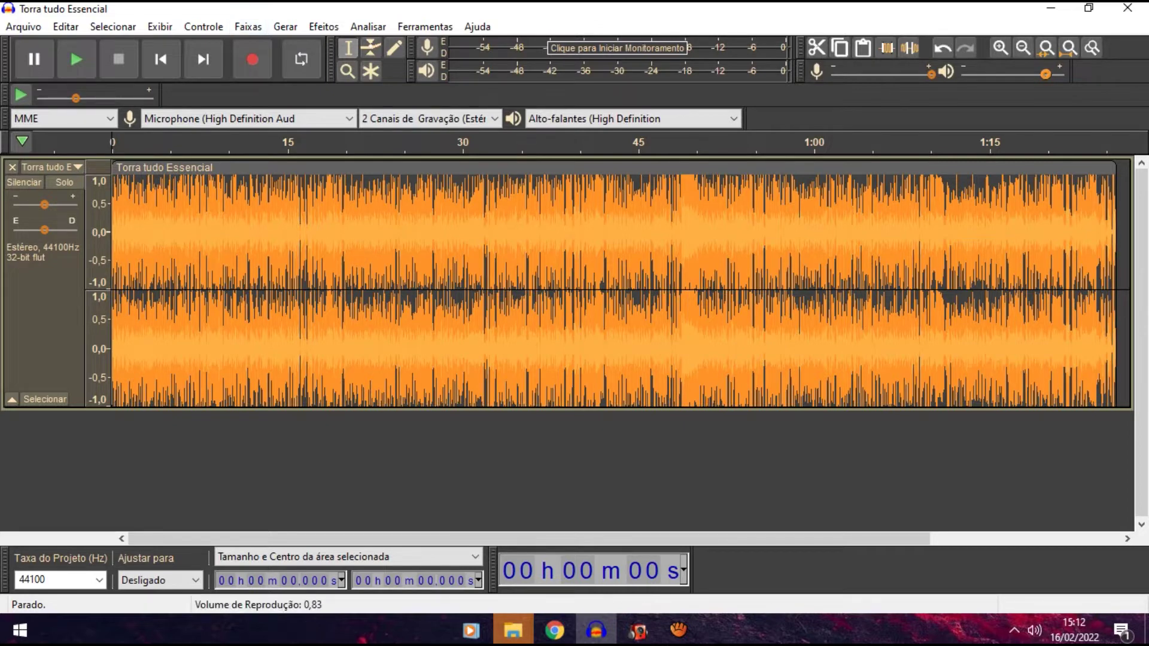
Lower the playback volume to slightly below half and set the system speaker volume to 70
{"action": "left_click_drag", "start_coordinate": [1045, 74], "coordinate": [1022, 74]}
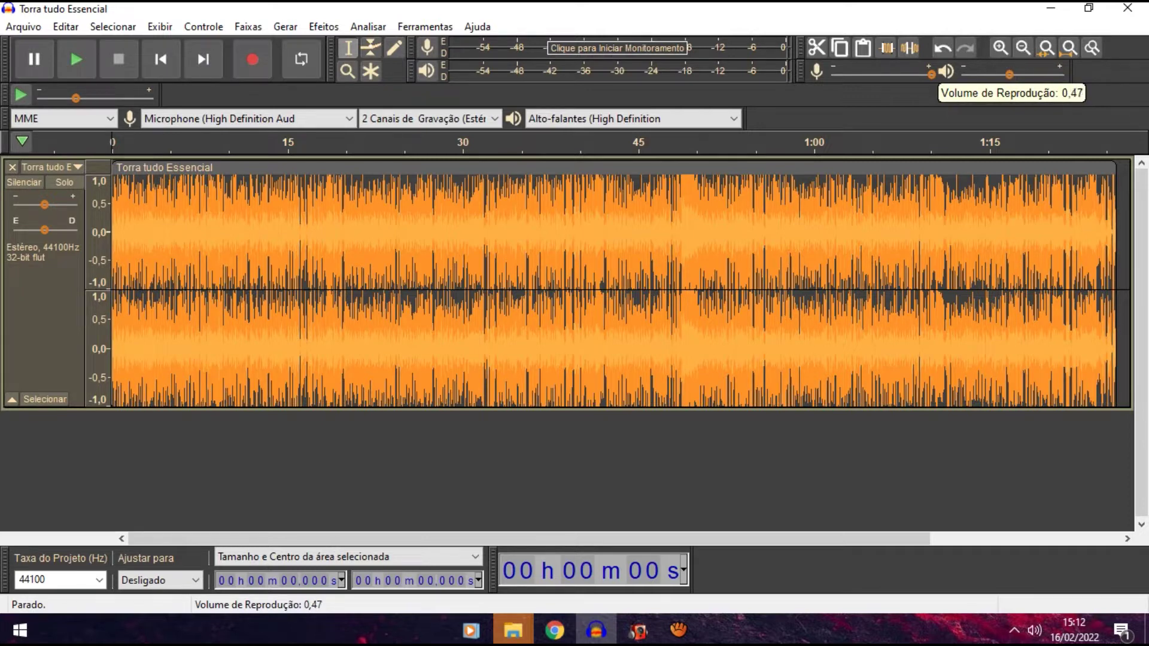
{"action": "left_click_drag", "start_coordinate": [999, 74], "coordinate": [1004, 75]}
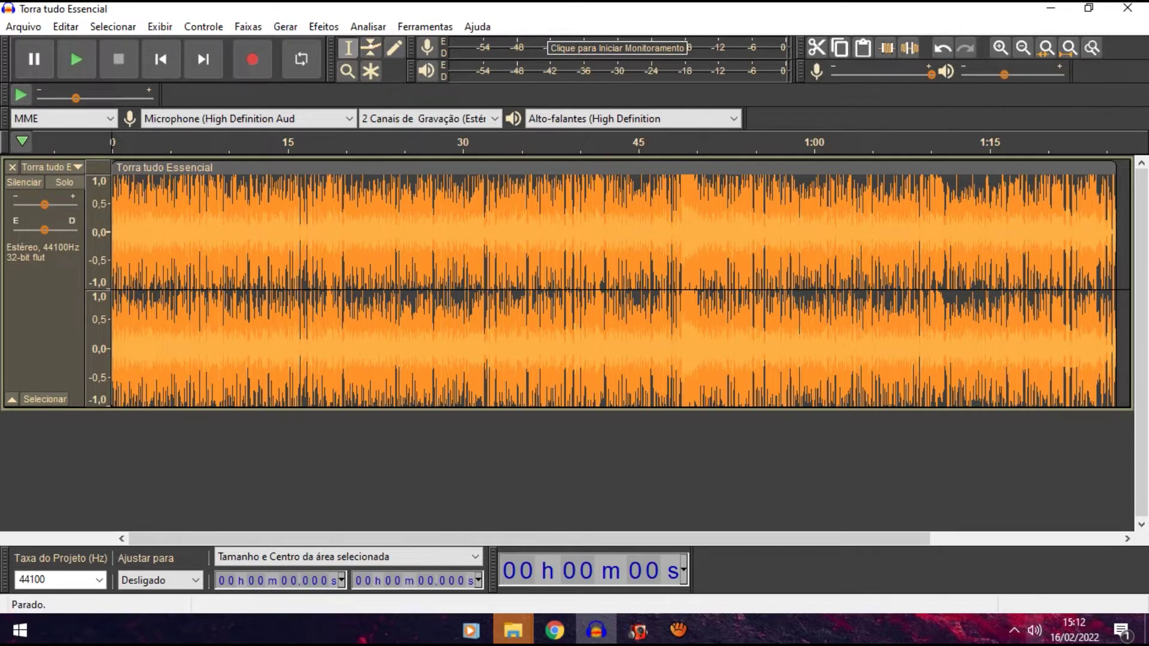
{"action": "left_click", "coordinate": [1034, 631]}
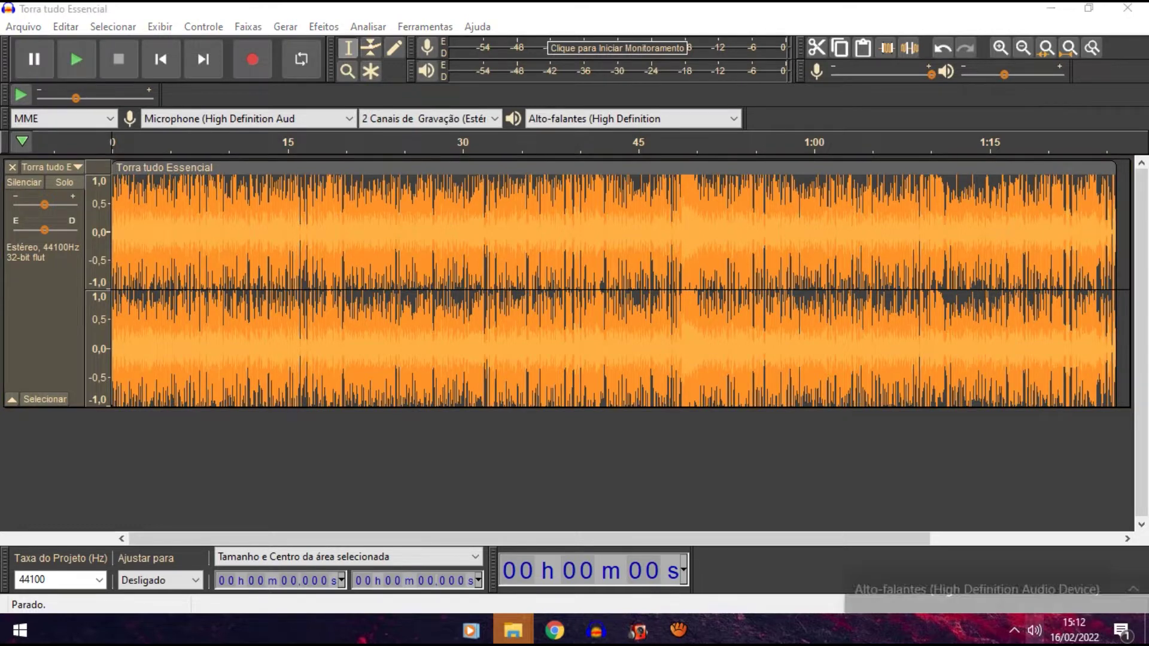
{"action": "left_click", "coordinate": [1035, 590]}
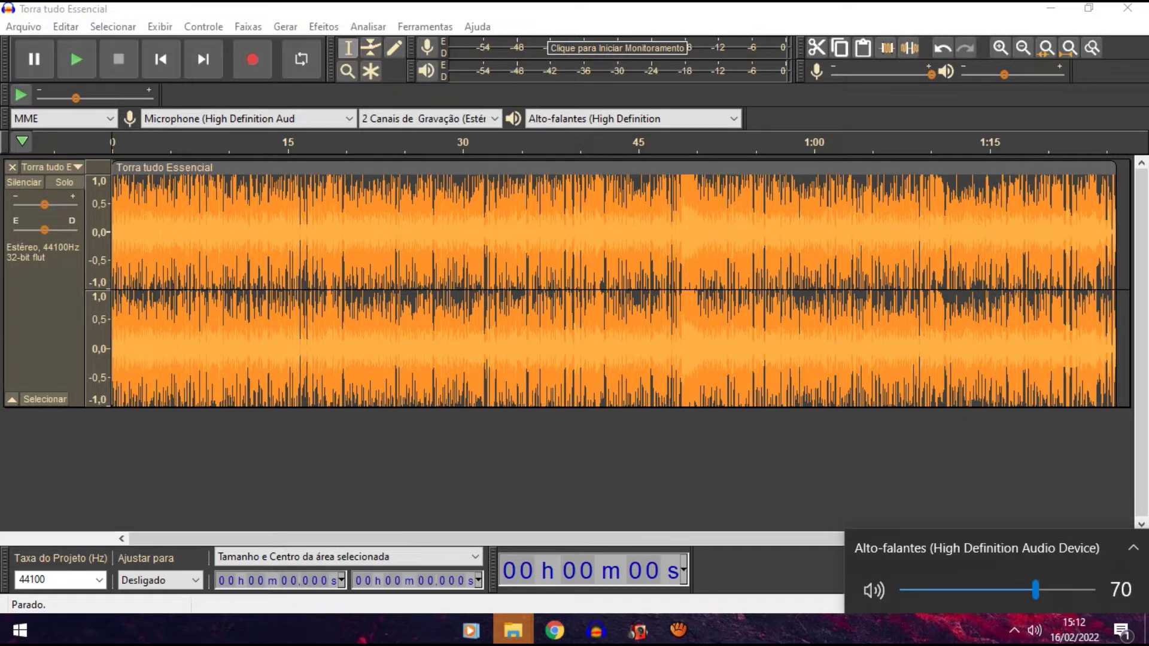
{"action": "left_click", "coordinate": [682, 469]}
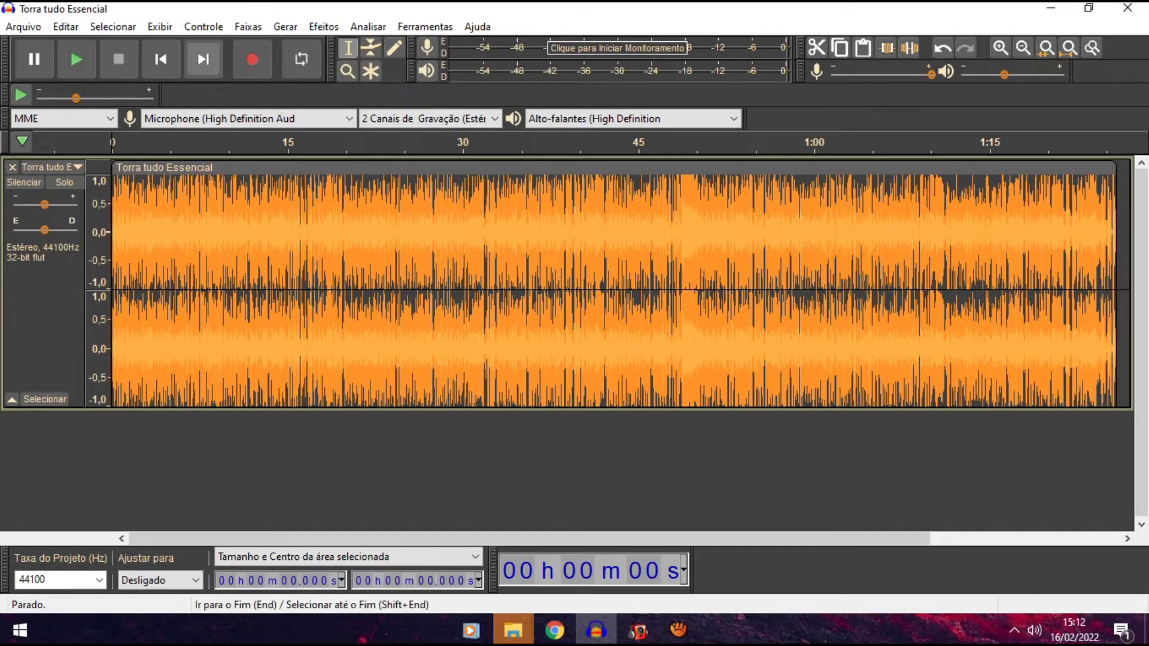
Play the opening seconds of the track and place the cursor at about 18.8 s
{"action": "key", "text": "space"}
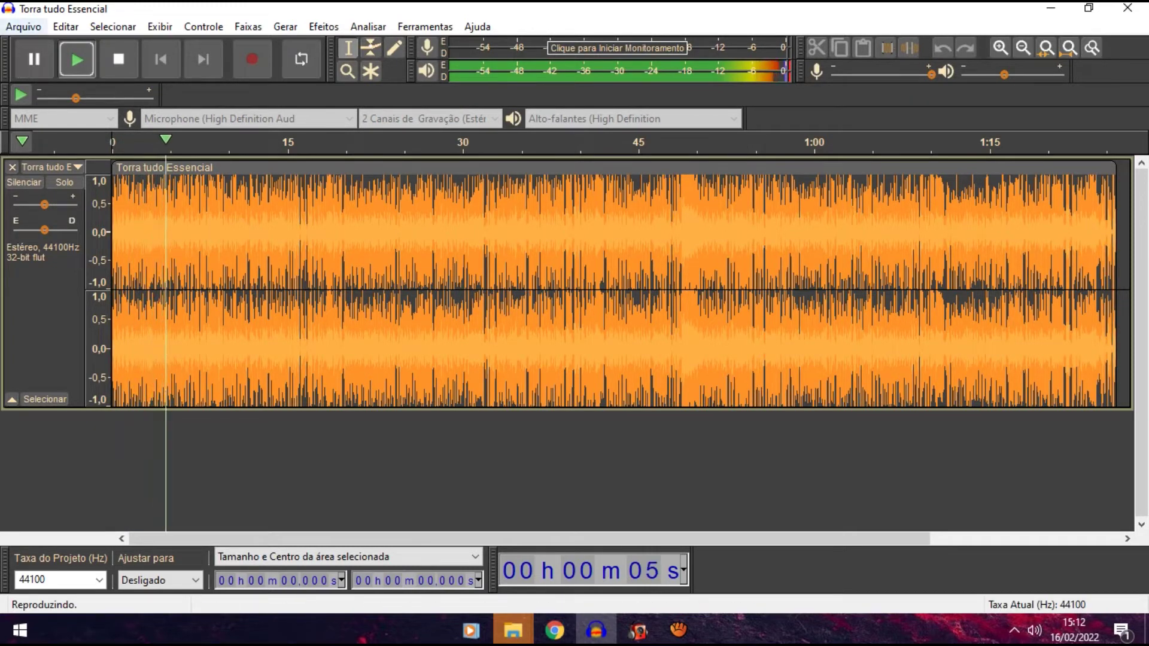
{"action": "key", "text": "space"}
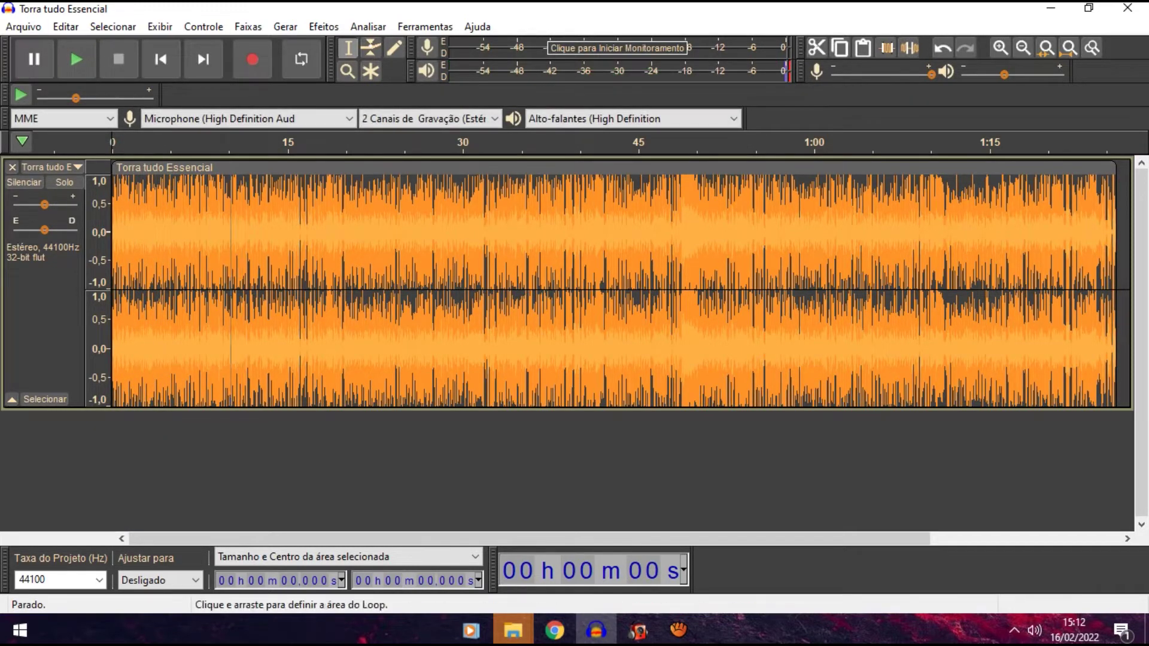
{"action": "left_click_drag", "start_coordinate": [671, 287], "coordinate": [603, 287]}
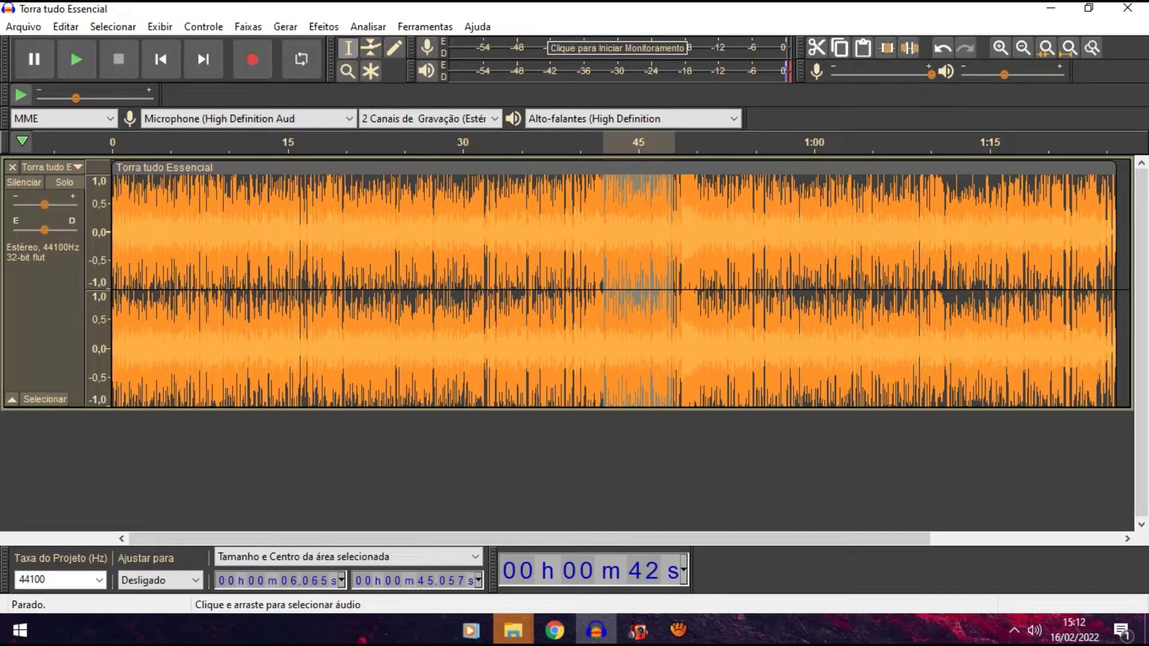
{"action": "left_click", "coordinate": [623, 287]}
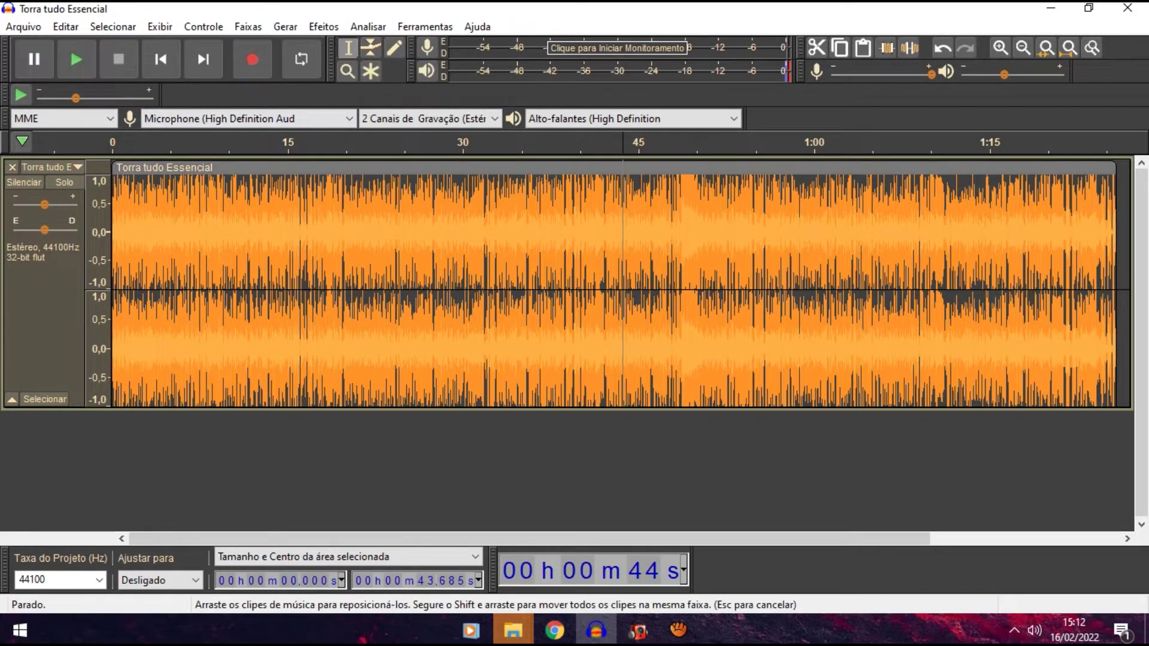
{"action": "left_click", "coordinate": [332, 269]}
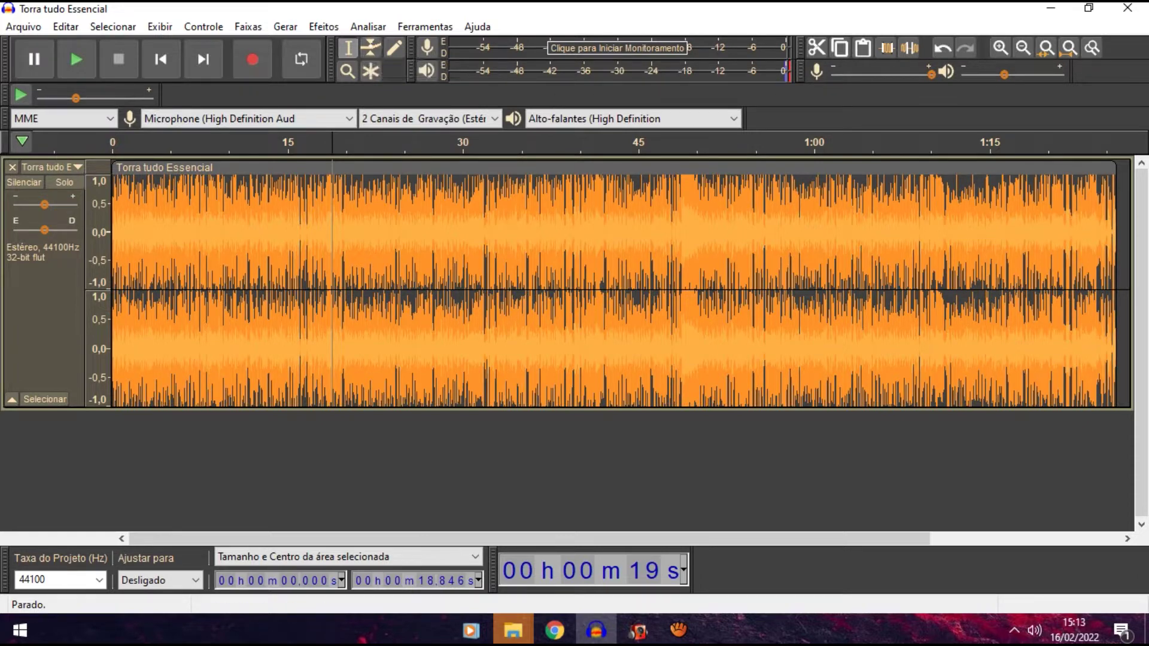
Try shaping the track's volume with envelope points at about 24 s and 30 s, undo the edits, and return to the Selection tool
{"action": "left_click", "coordinate": [371, 48]}
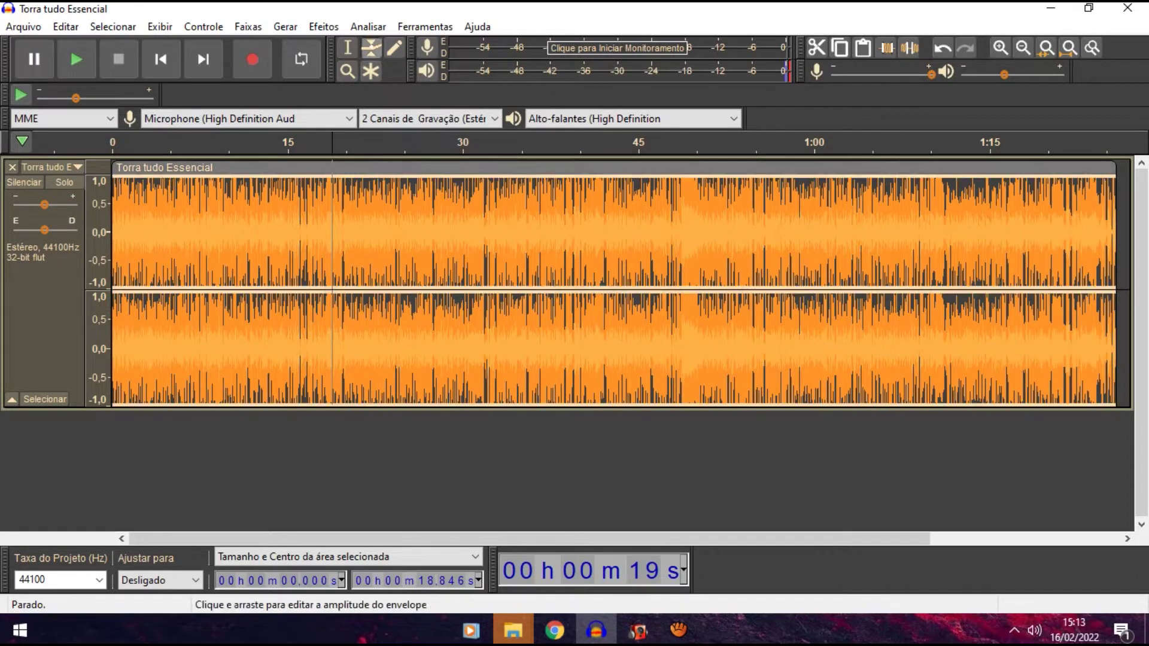
{"action": "left_click", "coordinate": [392, 179]}
{"action": "left_click", "coordinate": [459, 180]}
{"action": "mouse_move", "coordinate": [429, 180]}
{"action": "left_mouse_down"}
{"action": "mouse_move", "coordinate": [428, 230]}
{"action": "mouse_move", "coordinate": [434, 178]}
{"action": "left_mouse_up"}
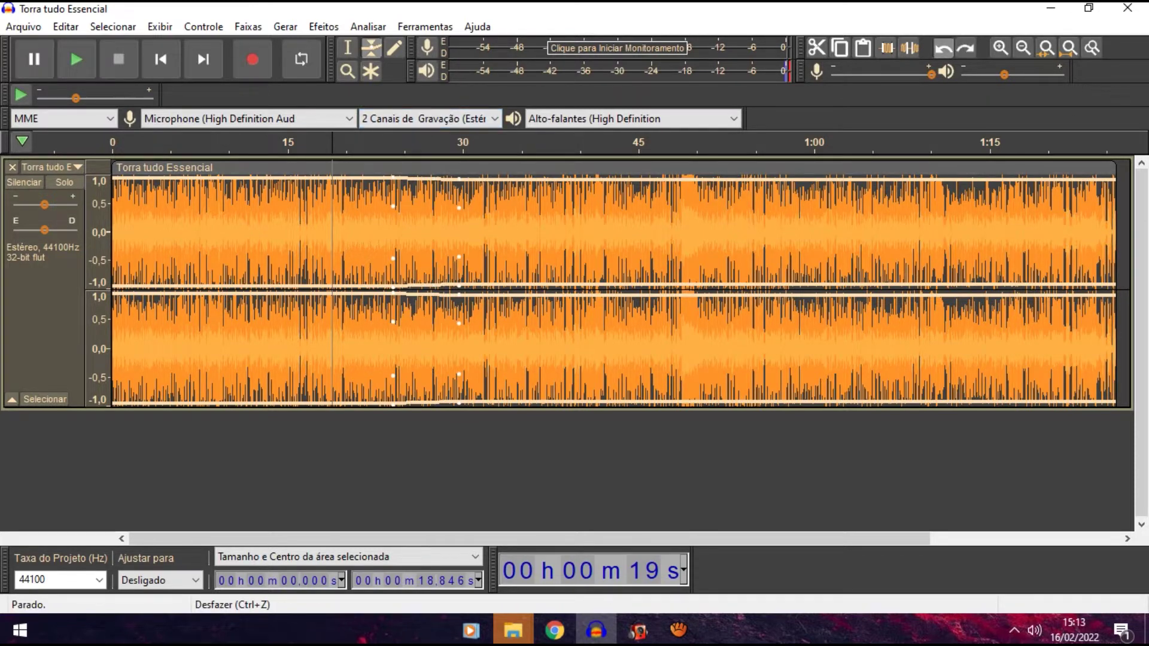
{"action": "left_click", "coordinate": [943, 49]}
{"action": "left_click", "coordinate": [943, 49]}
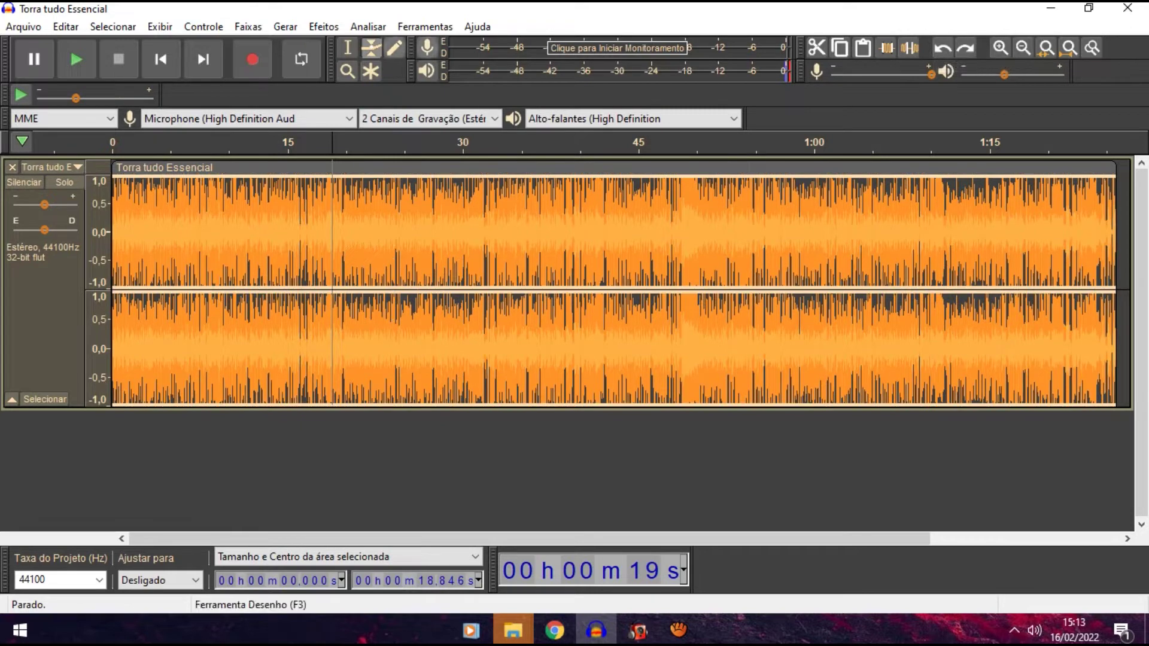
{"action": "left_click", "coordinate": [348, 48]}
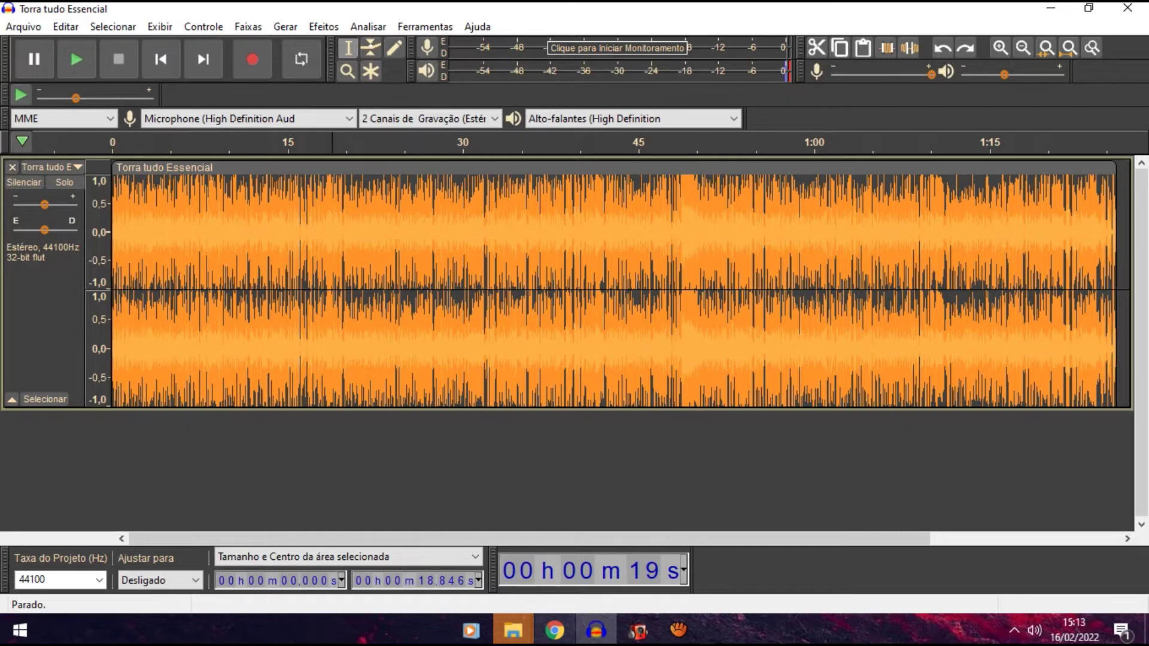
Switch to Chrome with the SPNT Produções profile and open the online-audio-converter.com page
{"action": "left_click", "coordinate": [555, 630]}
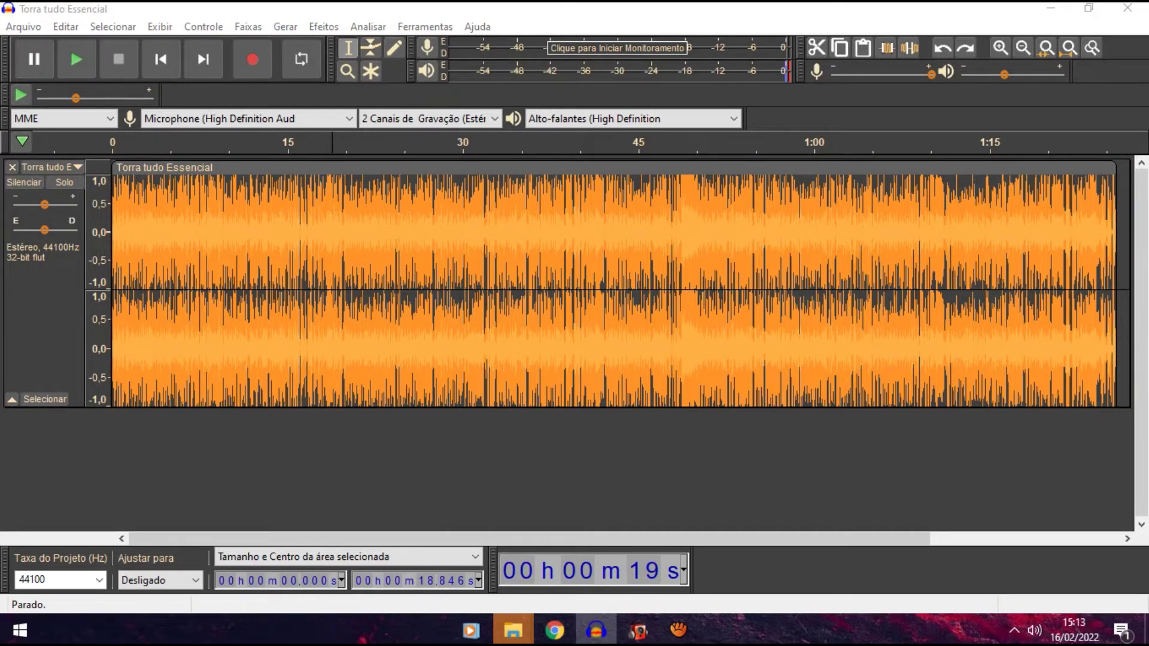
{"action": "left_click", "coordinate": [1147, 630]}
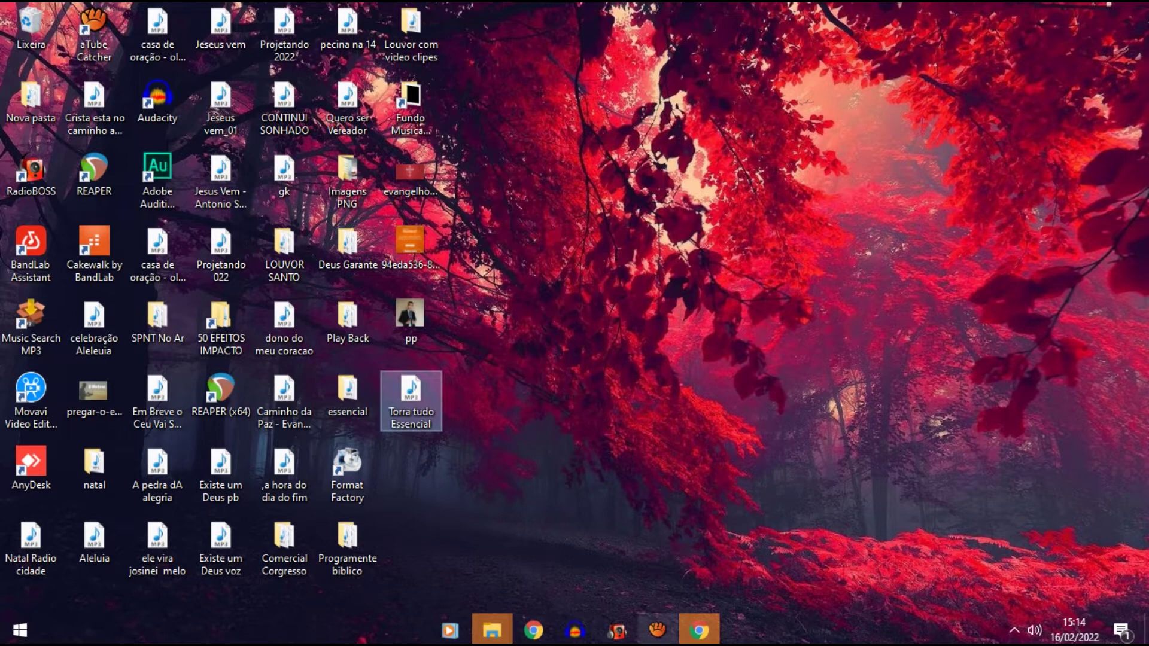
{"action": "left_click", "coordinate": [699, 630]}
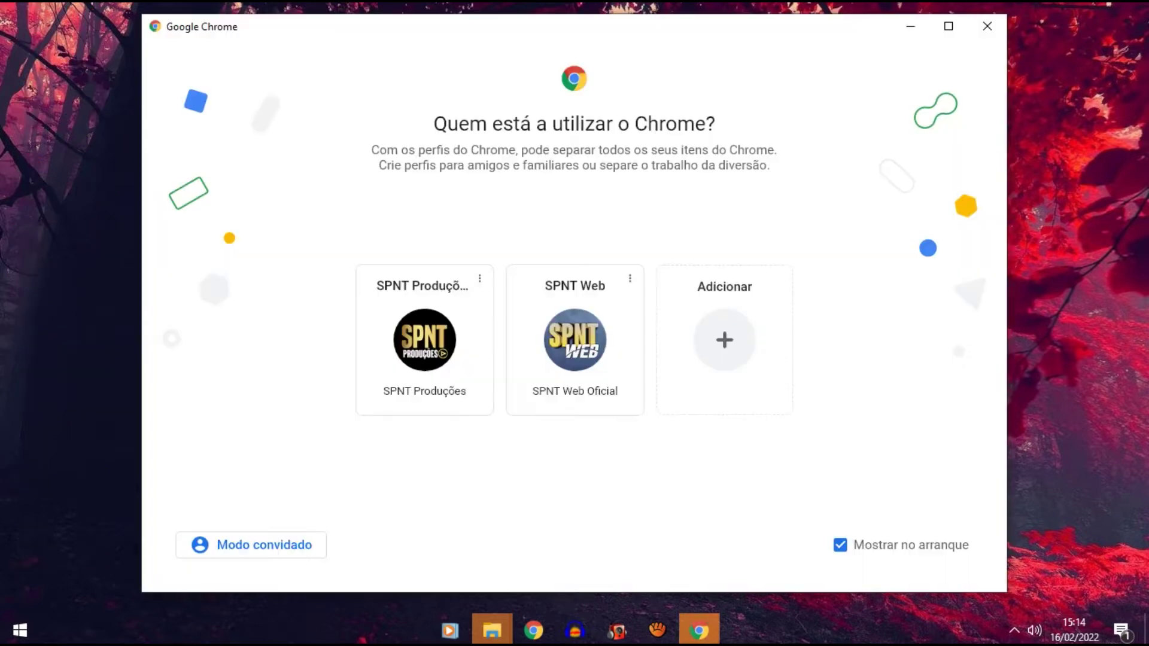
{"action": "left_click", "coordinate": [448, 338]}
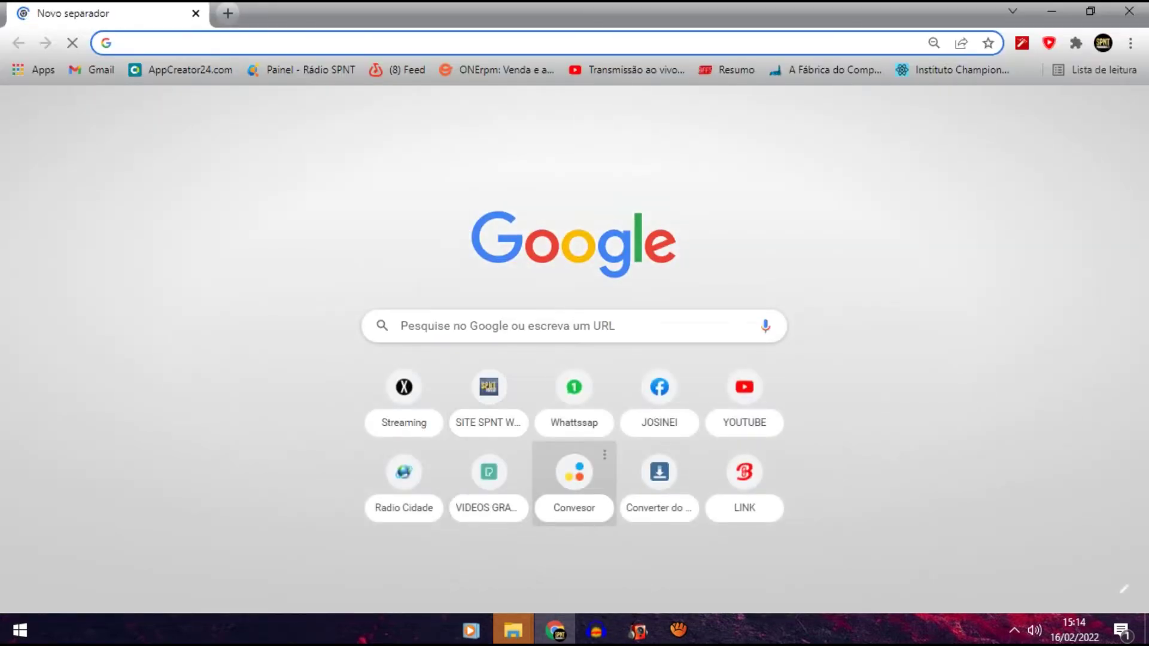
{"action": "left_click", "coordinate": [574, 482]}
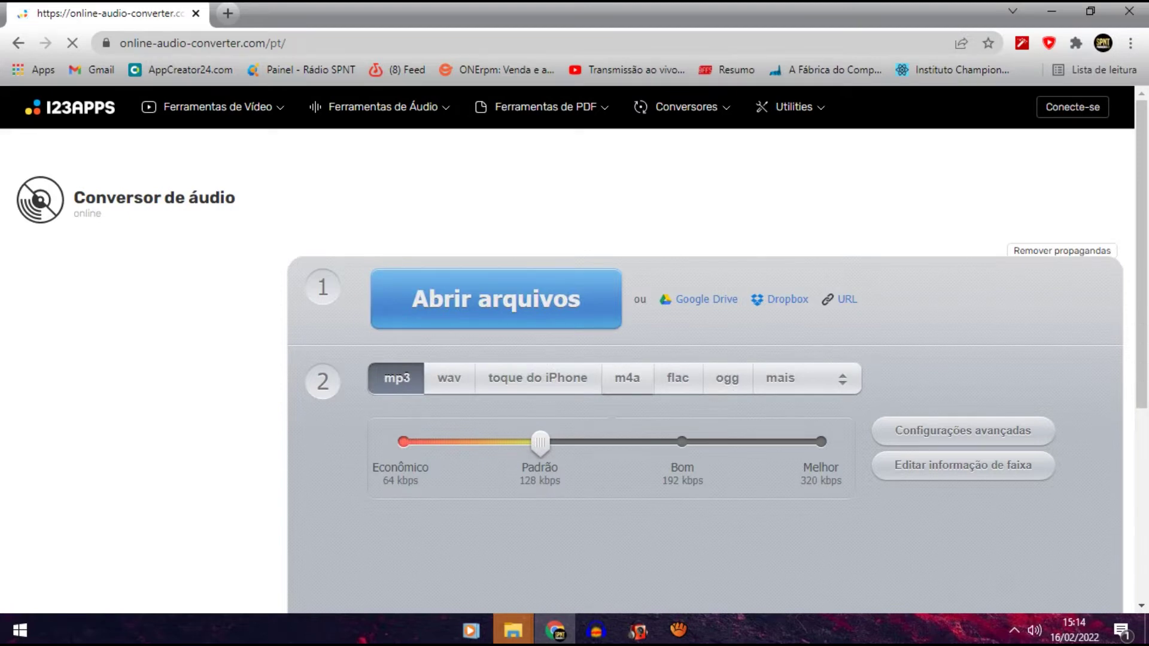
Examine the converter's wav, iPhone ringtone and m4a output options, reselect mp3, and review the quality settings and conversion section
{"action": "left_click", "coordinate": [449, 378]}
{"action": "left_click", "coordinate": [538, 378]}
{"action": "left_click", "coordinate": [627, 378]}
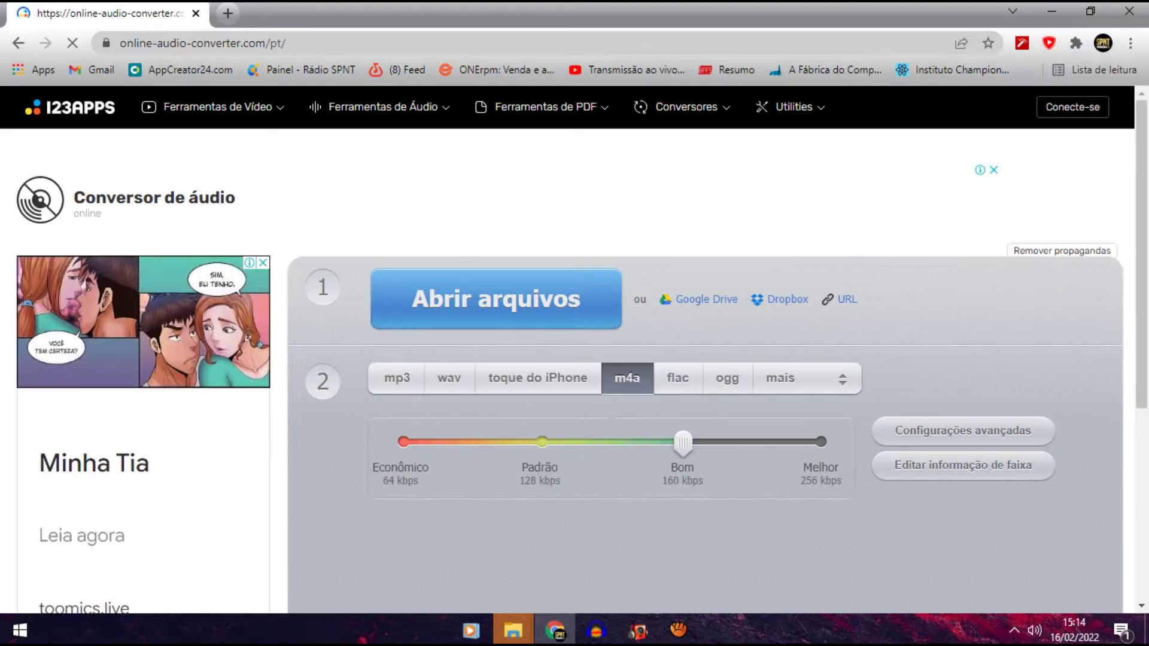
{"action": "left_click", "coordinate": [397, 378]}
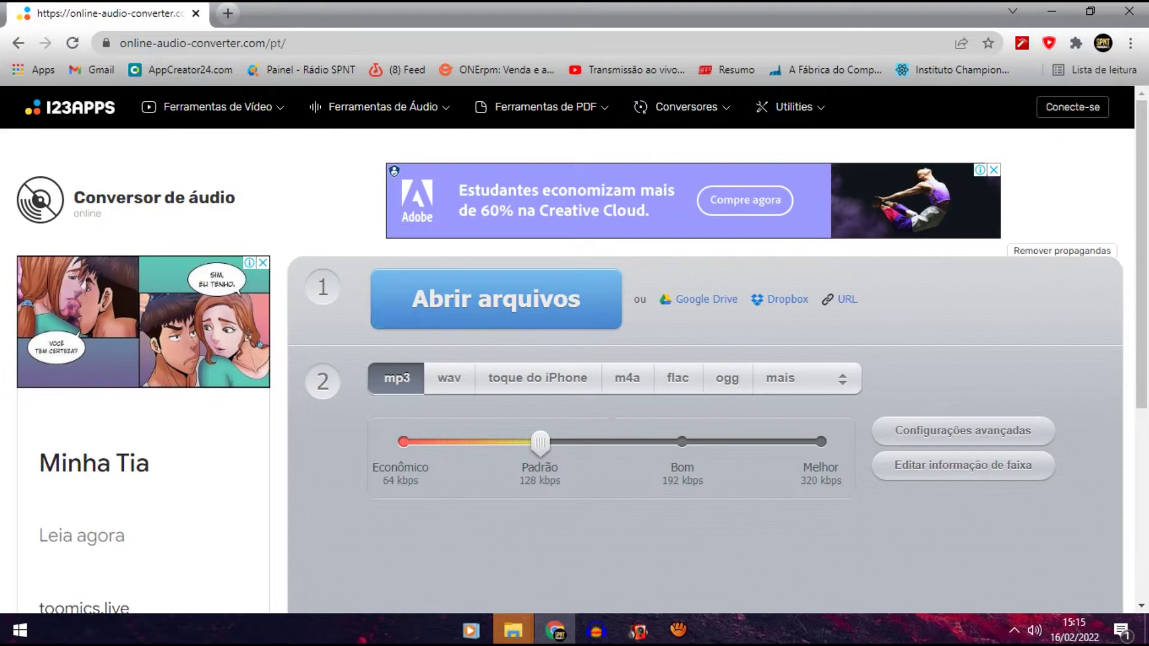
{"action": "scroll", "coordinate": [575, 347], "scroll_direction": "down", "scroll_amount": 5}
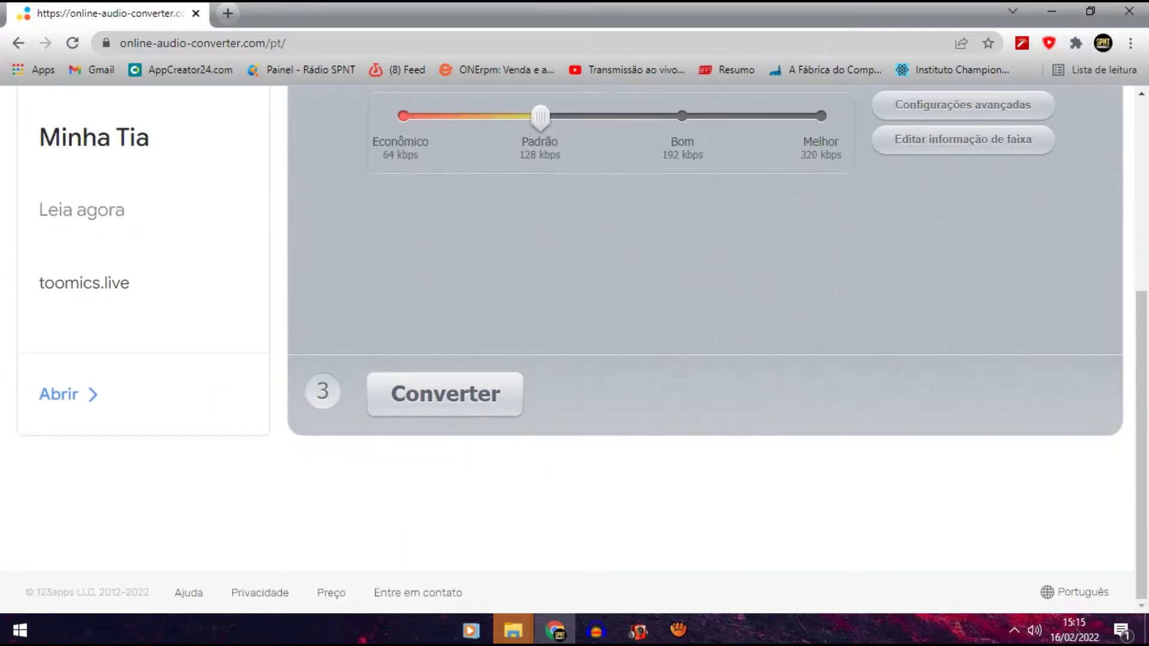
{"action": "scroll", "coordinate": [575, 348], "scroll_direction": "up", "scroll_amount": 6}
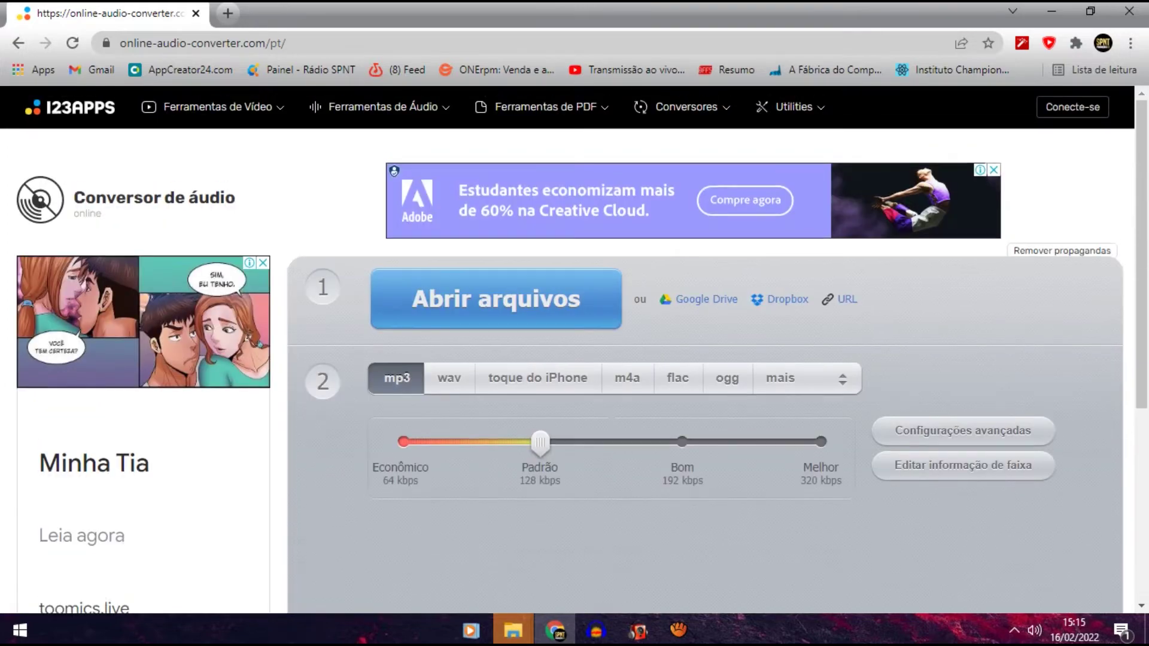
{"action": "scroll", "coordinate": [574, 347], "scroll_direction": "down", "scroll_amount": 6}
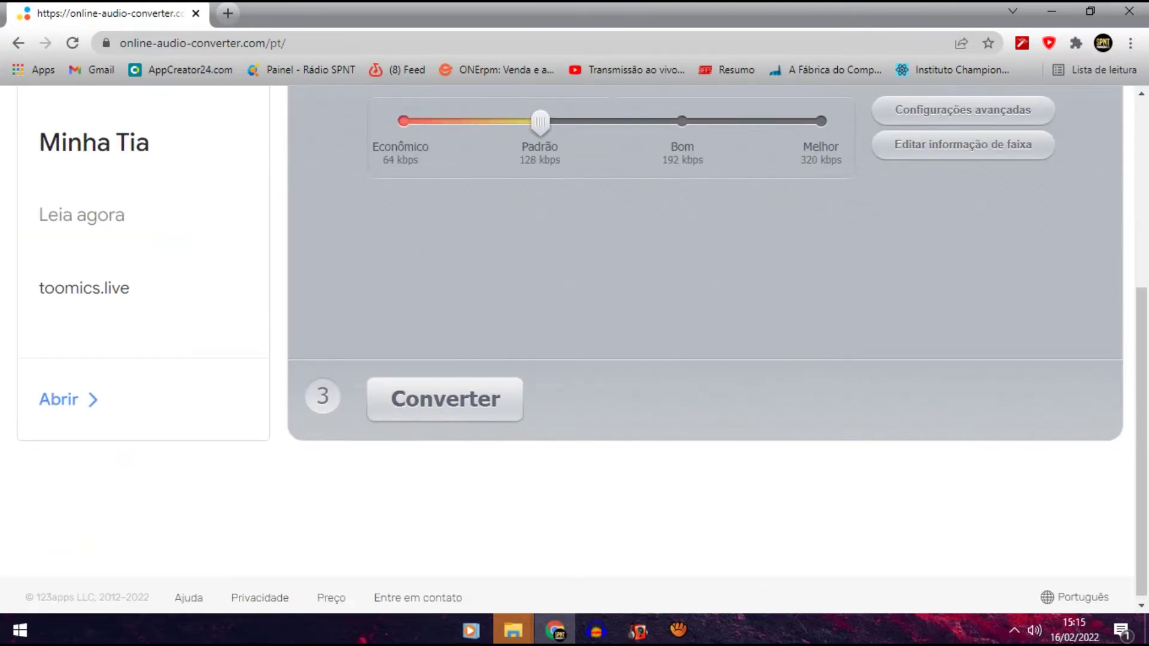
{"action": "scroll", "coordinate": [574, 347], "scroll_direction": "up", "scroll_amount": 6}
Switch back to Audacity and play the Torra tudo Essencial track from about 18.8 s
{"action": "left_click", "coordinate": [596, 630]}
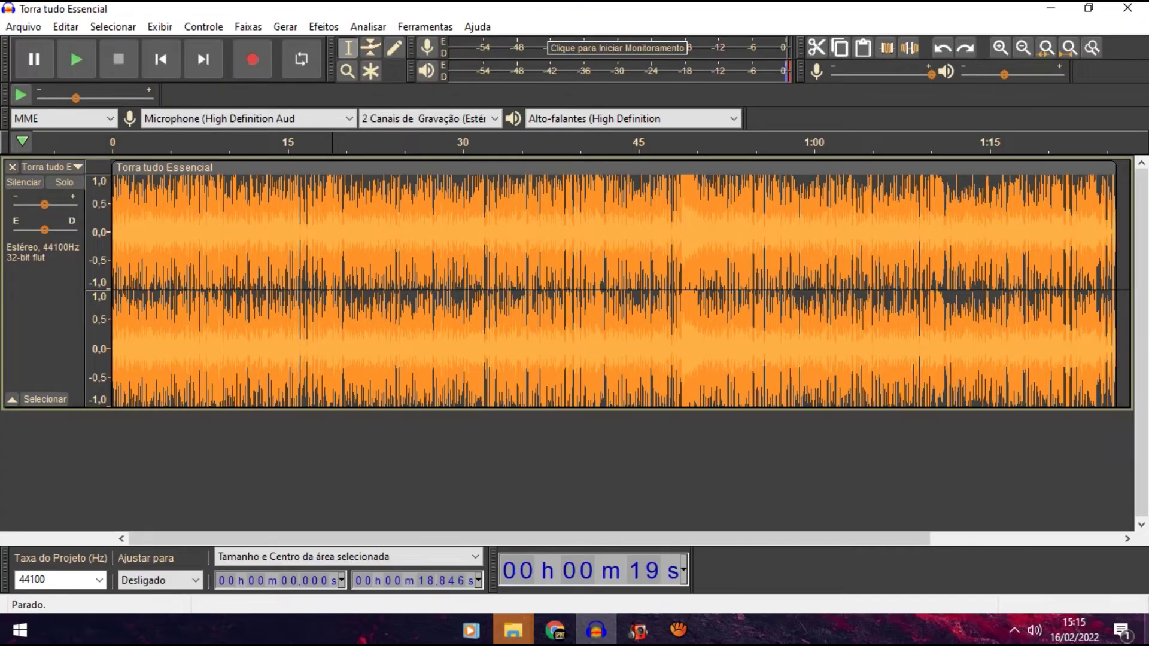
{"action": "key", "text": "super+d"}
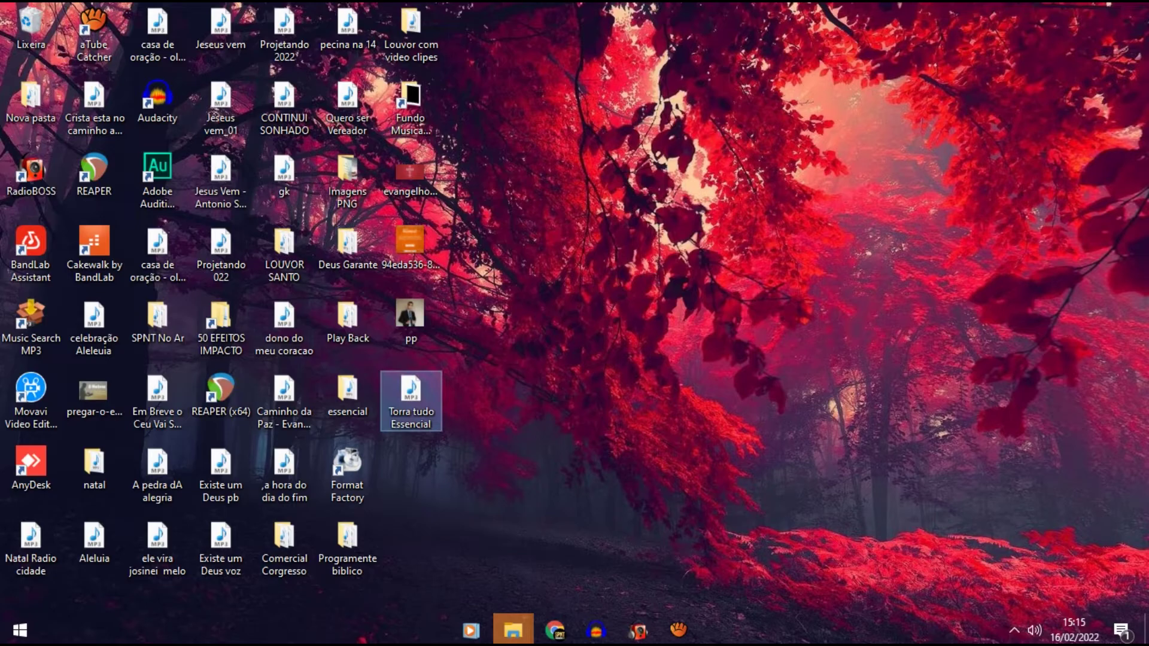
{"action": "key", "text": "super+d"}
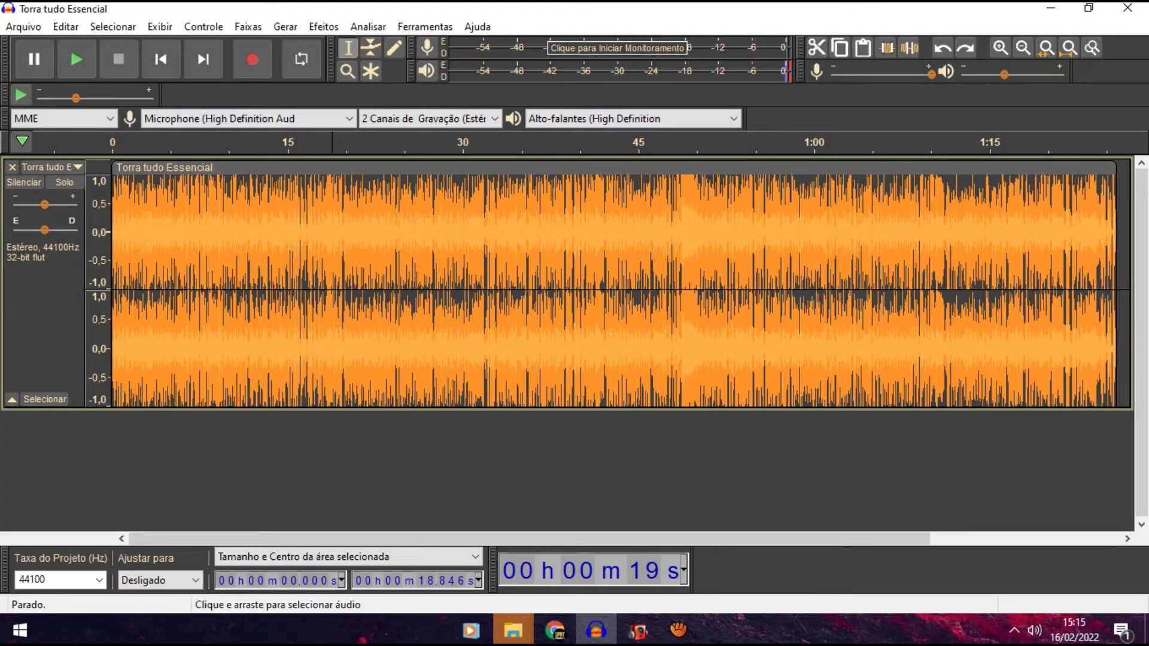
{"action": "key", "text": "space"}
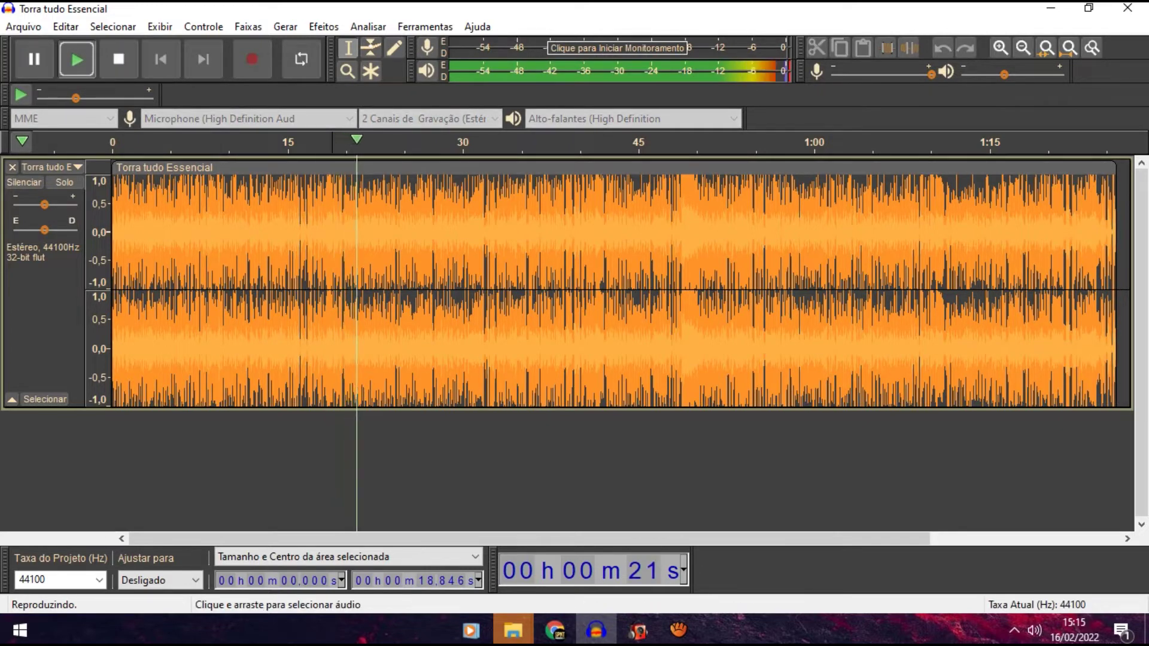
Play the track from about 19.8 s and again from about 16.6 s to locate a cut point
{"action": "left_click", "coordinate": [343, 287]}
{"action": "key", "text": "space"}
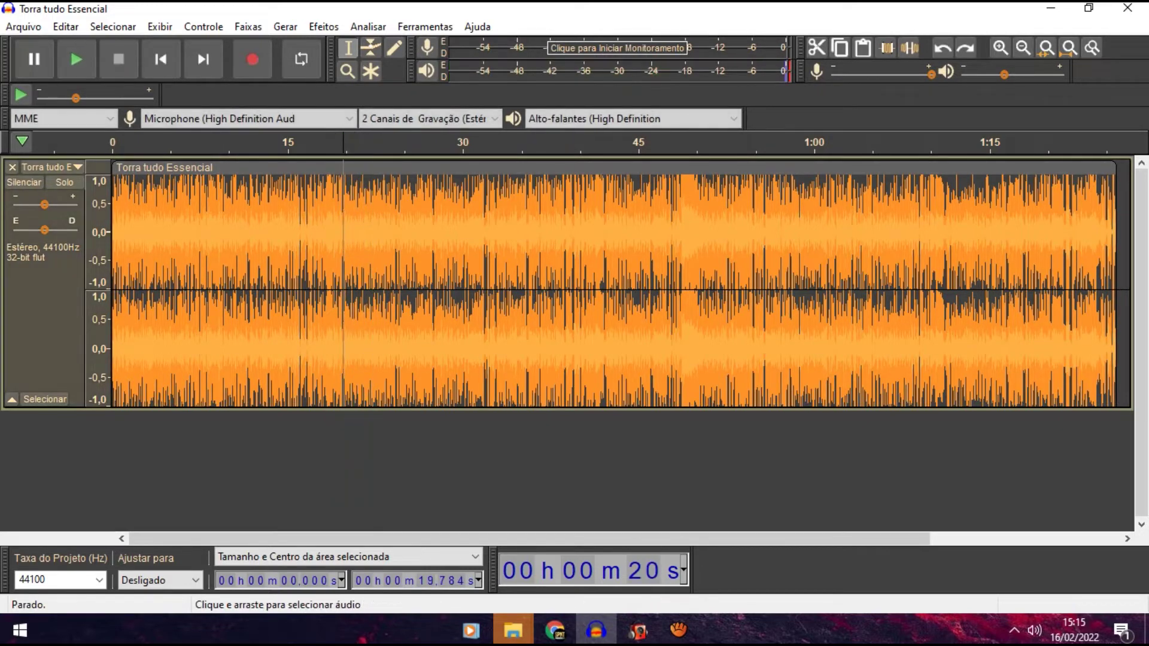
{"action": "key", "text": "space"}
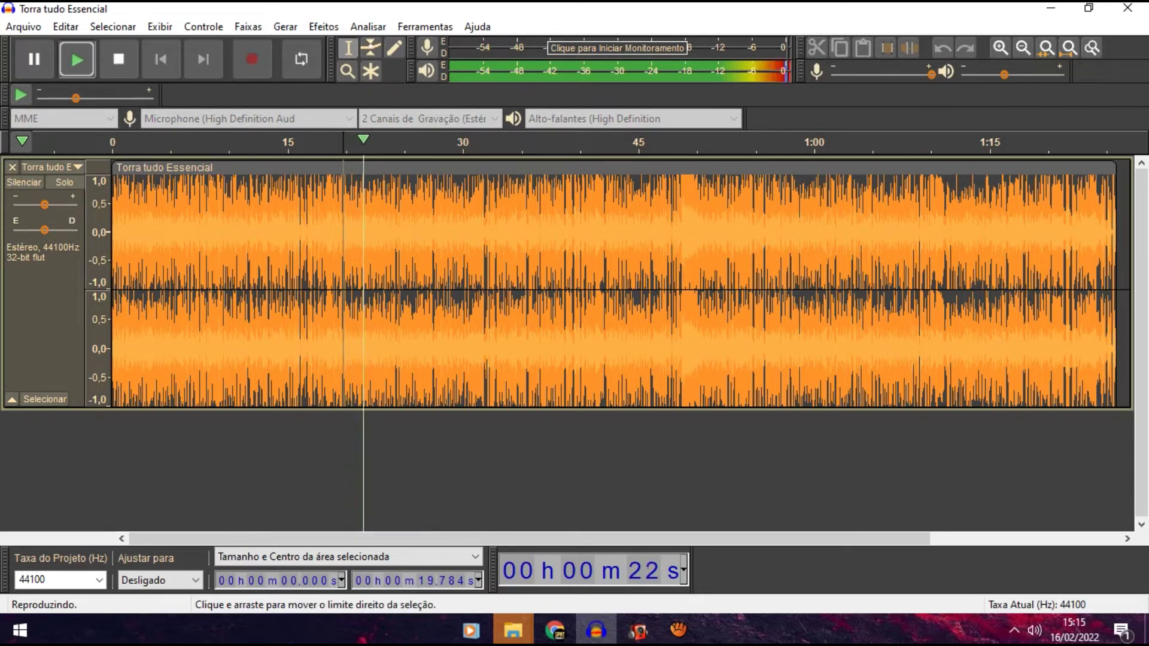
{"action": "left_click", "coordinate": [306, 287]}
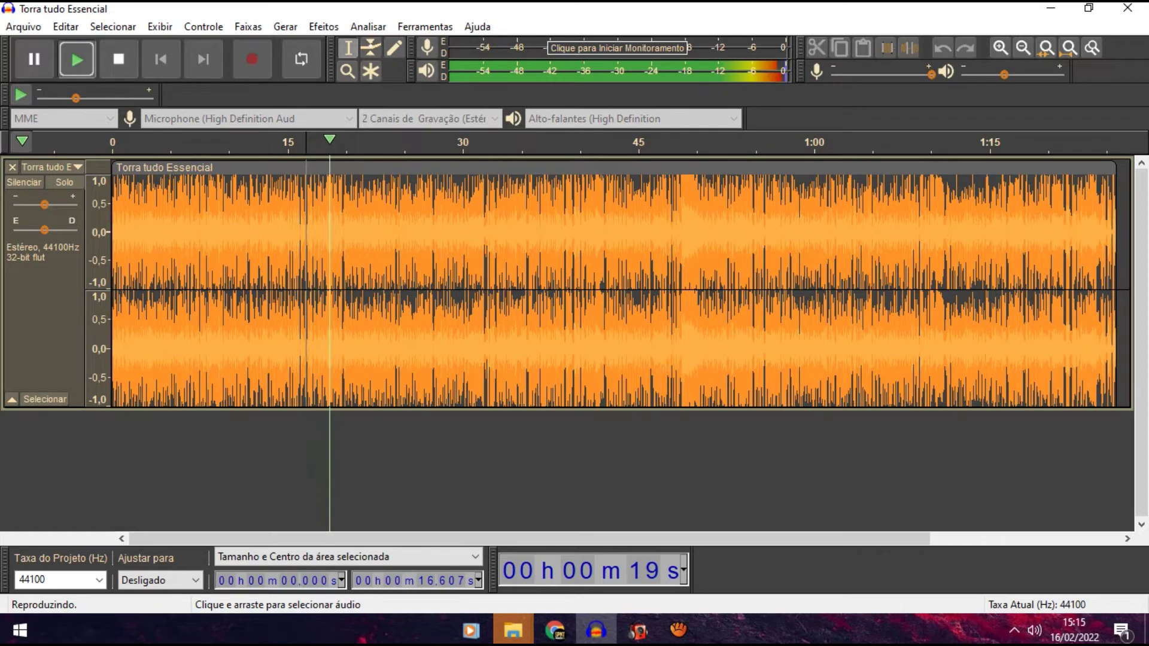
{"action": "key", "text": "space"}
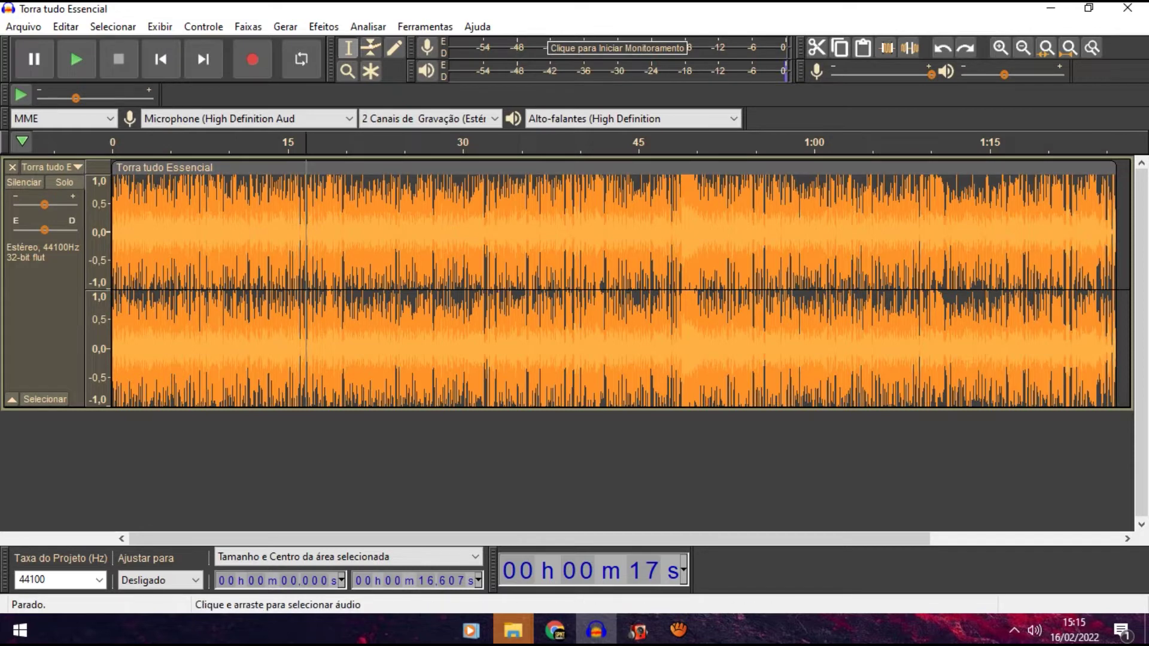
{"action": "left_click_drag", "start_coordinate": [344, 287], "coordinate": [307, 299]}
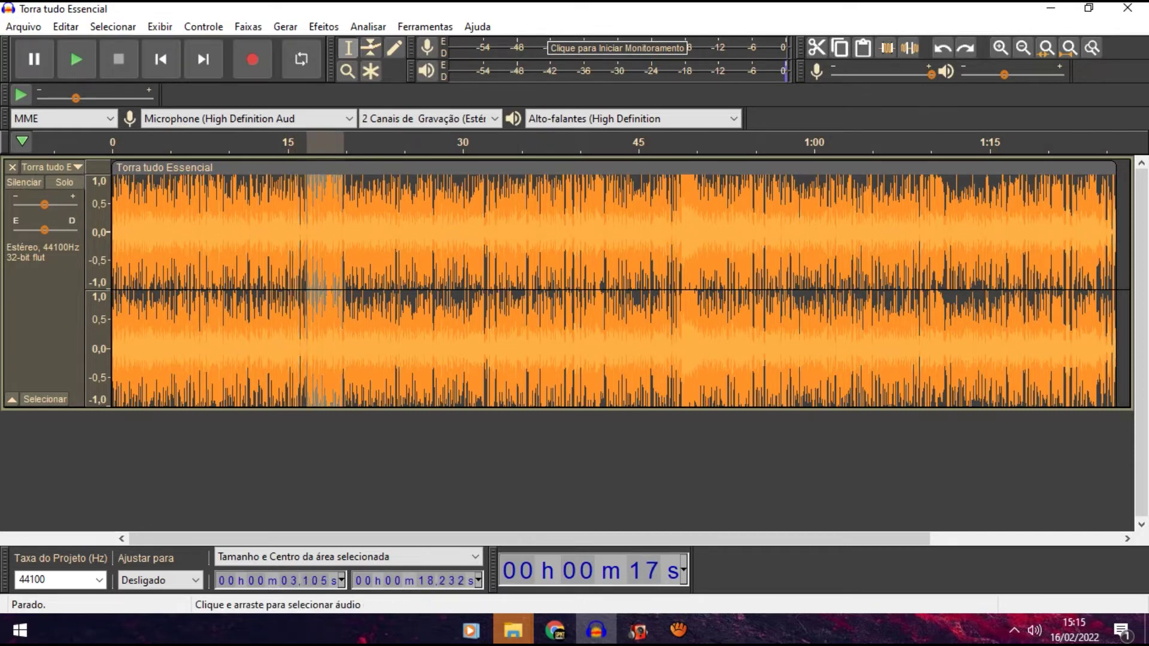
{"action": "left_click", "coordinate": [346, 299]}
{"action": "left_click_drag", "start_coordinate": [343, 299], "coordinate": [300, 299]}
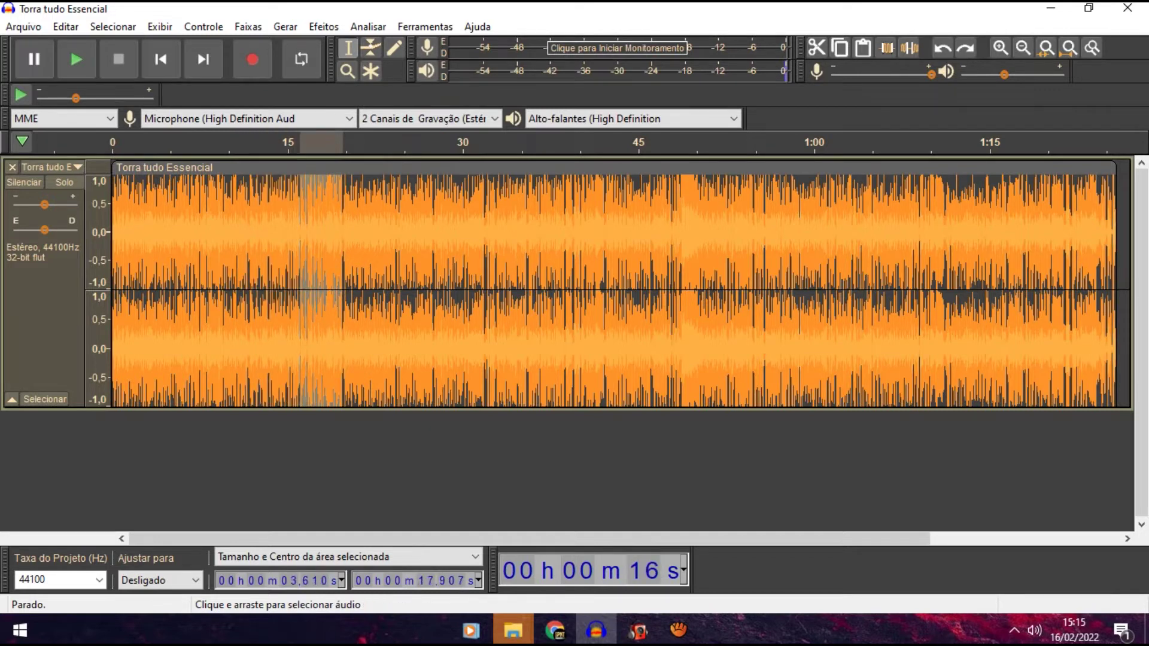
{"action": "left_click", "coordinate": [284, 281]}
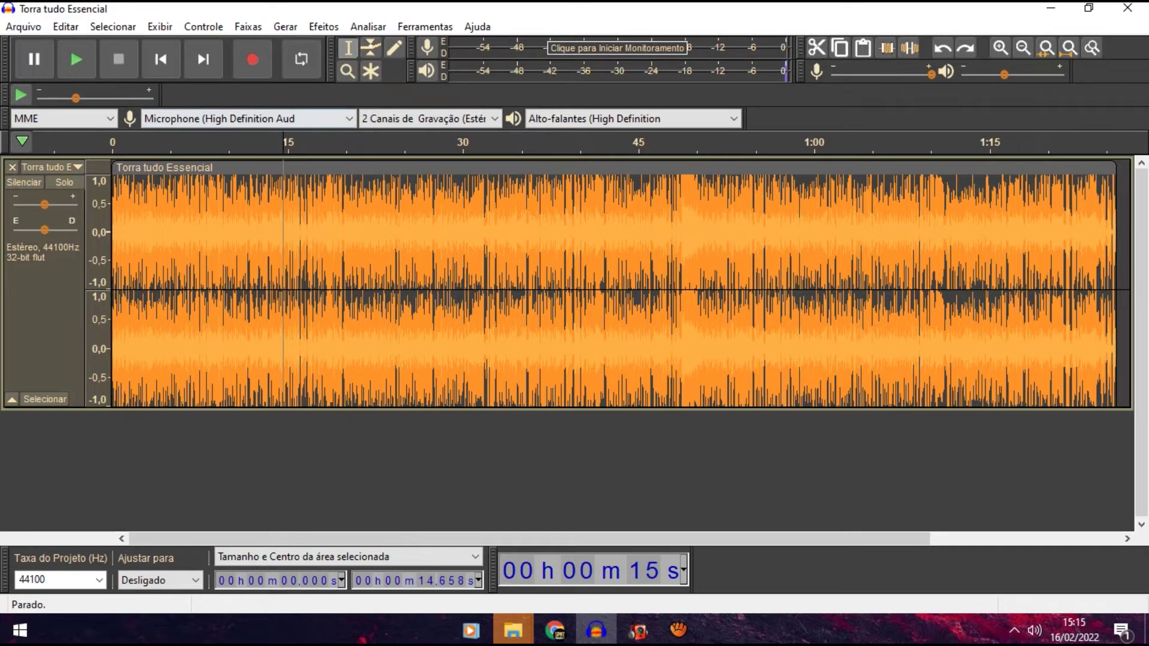
Listen to the opening of the track, replay it from about 6.3 s, and stop playback
{"action": "key", "text": "space"}
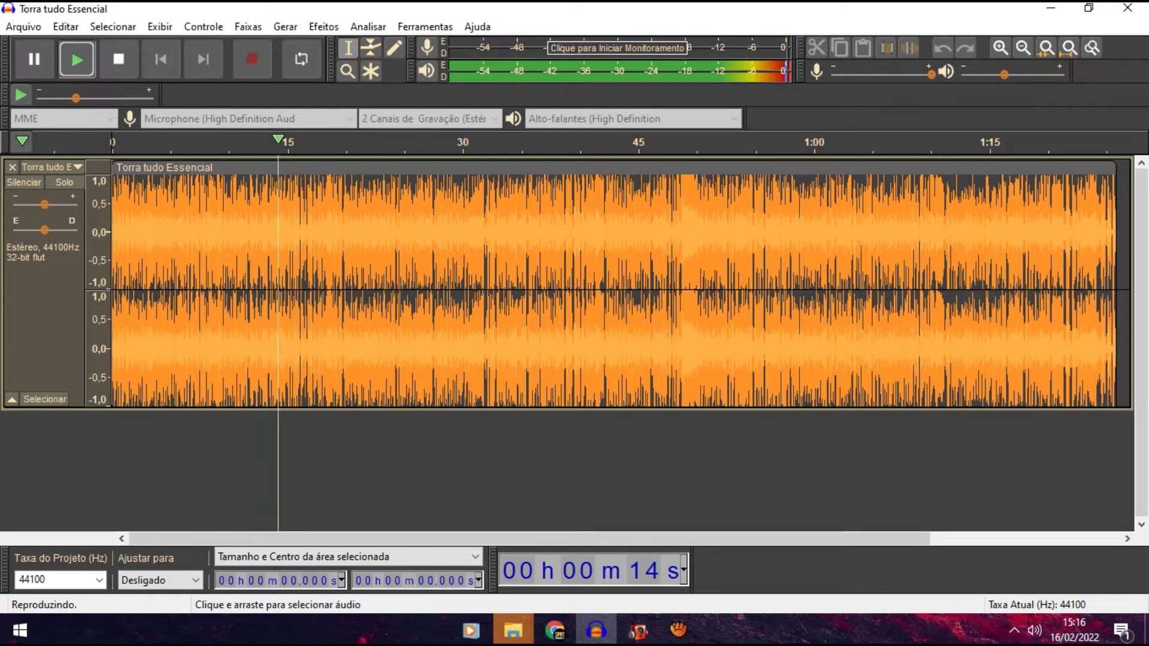
{"action": "left_click", "coordinate": [202, 287]}
{"action": "left_click", "coordinate": [185, 287]}
{"action": "key", "text": "space"}
{"action": "key", "text": "space"}
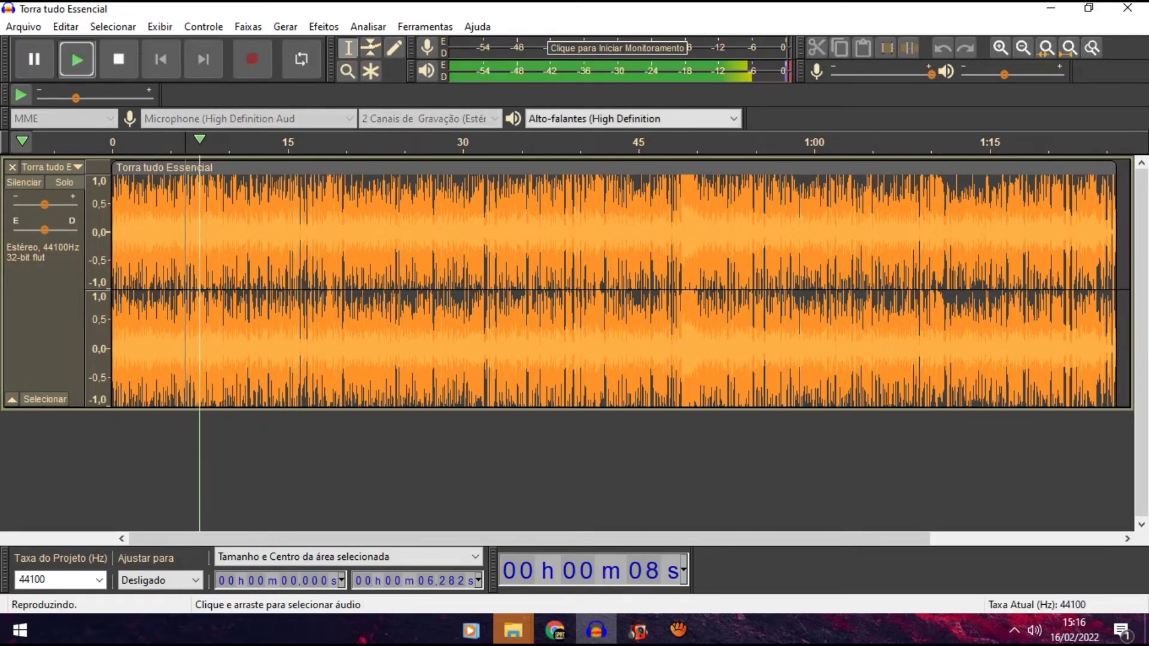
{"action": "key", "text": "space"}
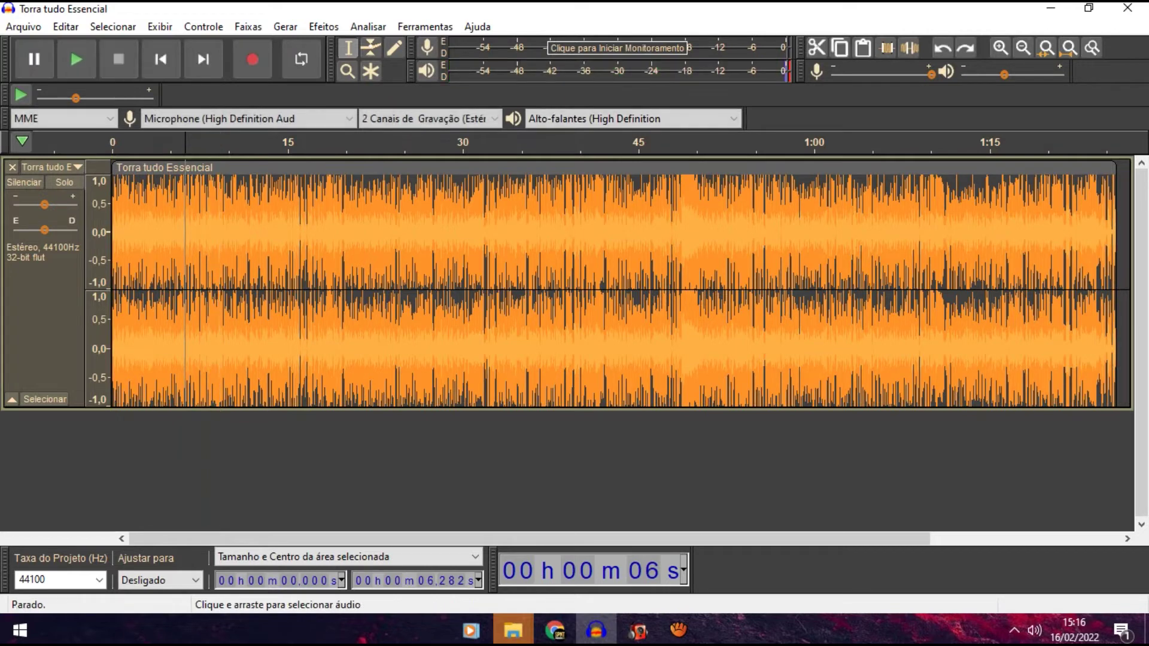
Delete the section of the track from about 9.0 s to 19.9 s
{"action": "left_click_drag", "start_coordinate": [229, 287], "coordinate": [329, 287]}
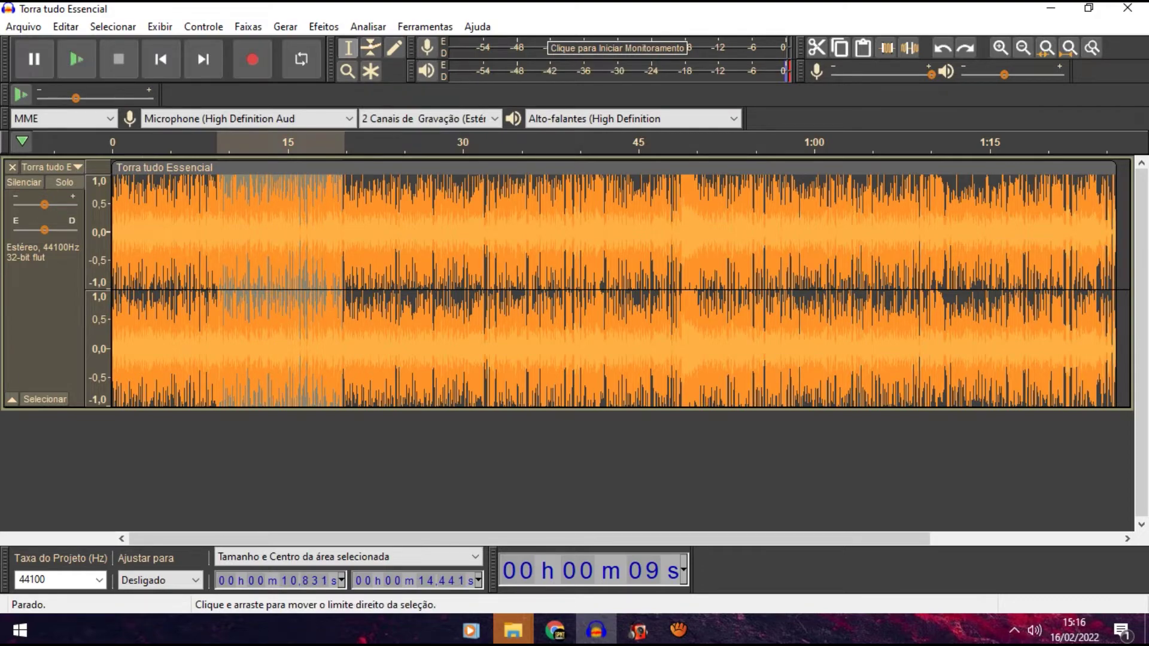
{"action": "scroll", "coordinate": [344, 288], "scroll_direction": "down", "scroll_amount": 1}
{"action": "scroll", "coordinate": [345, 287], "scroll_direction": "up", "scroll_amount": 3}
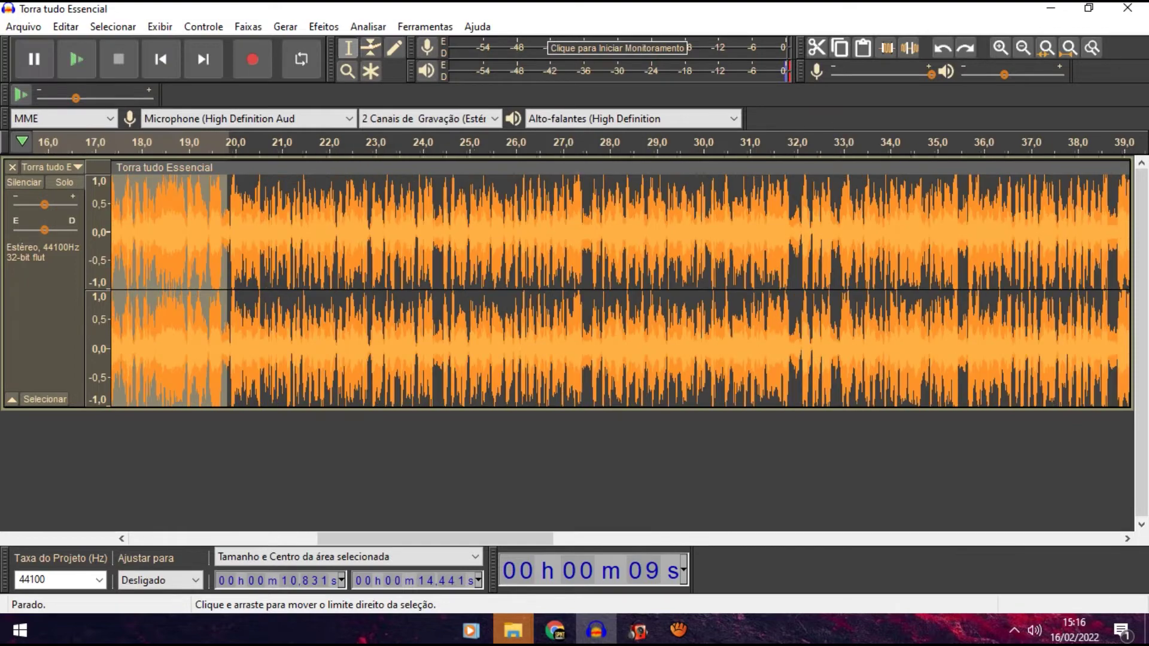
{"action": "key", "text": "space"}
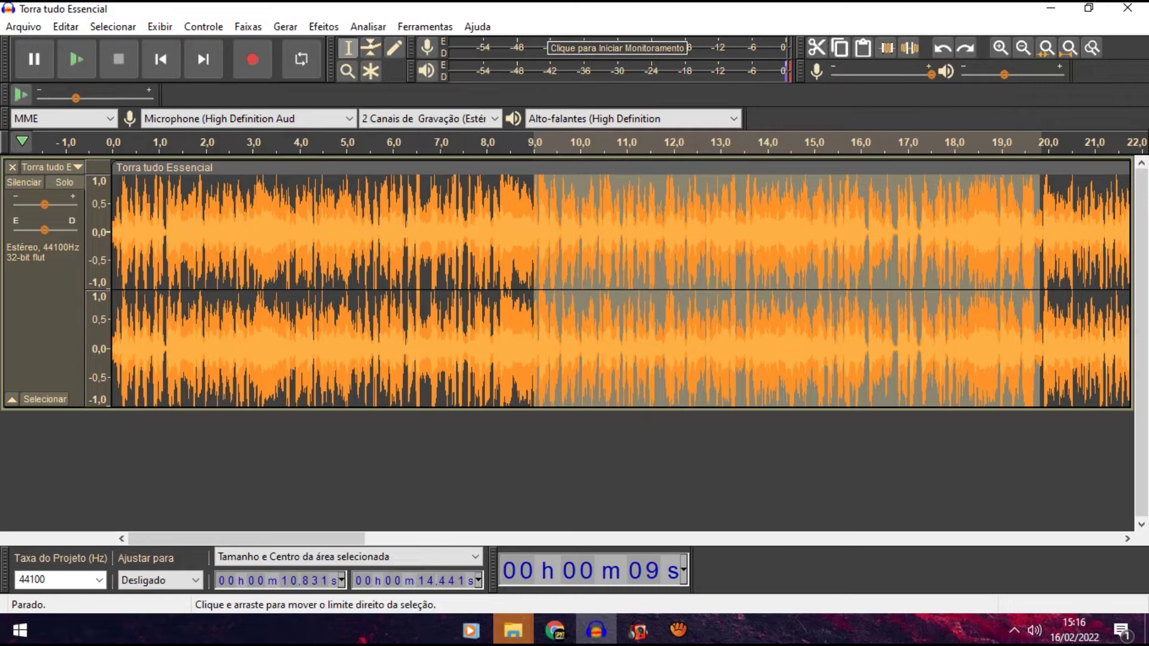
{"action": "key", "text": "Delete"}
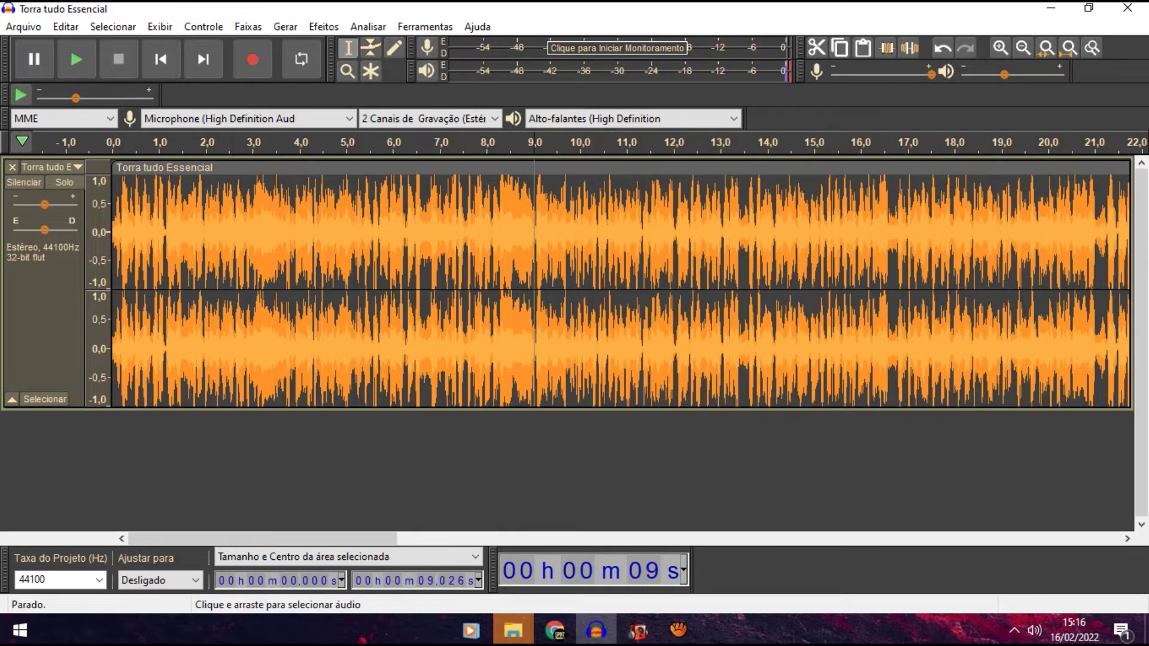
Check the join at about 9 s by playing the track from about 6.9 s and again from about 8.2 s
{"action": "left_click", "coordinate": [434, 269]}
{"action": "key", "text": "space"}
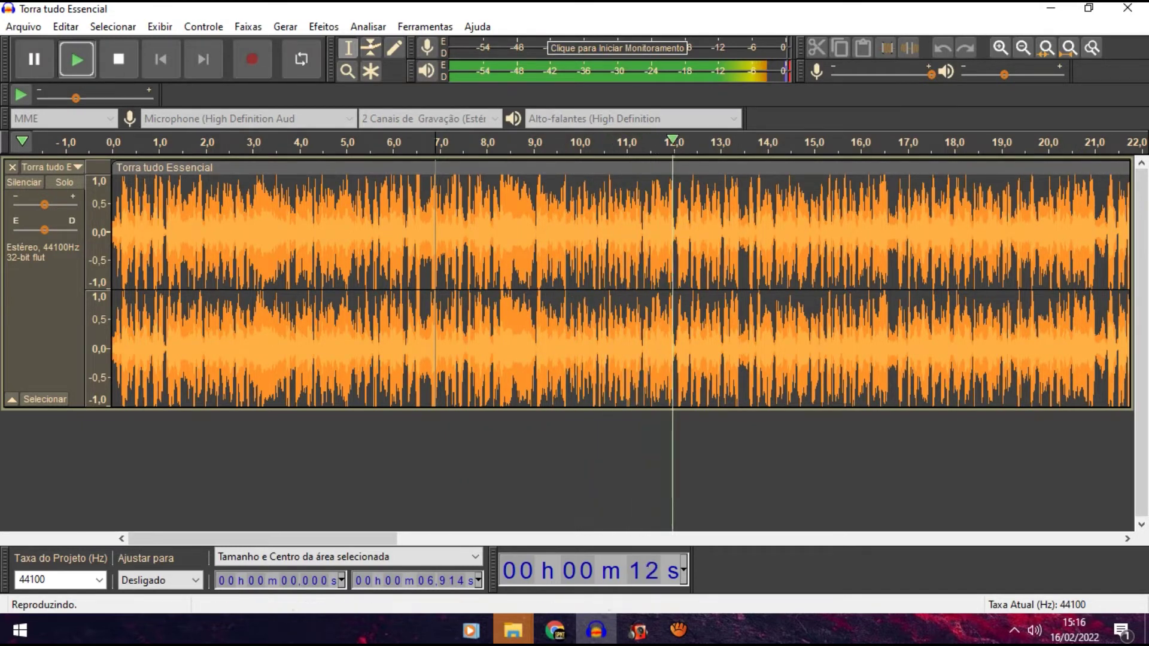
{"action": "key", "text": "space"}
{"action": "left_click", "coordinate": [495, 269]}
{"action": "key", "text": "space"}
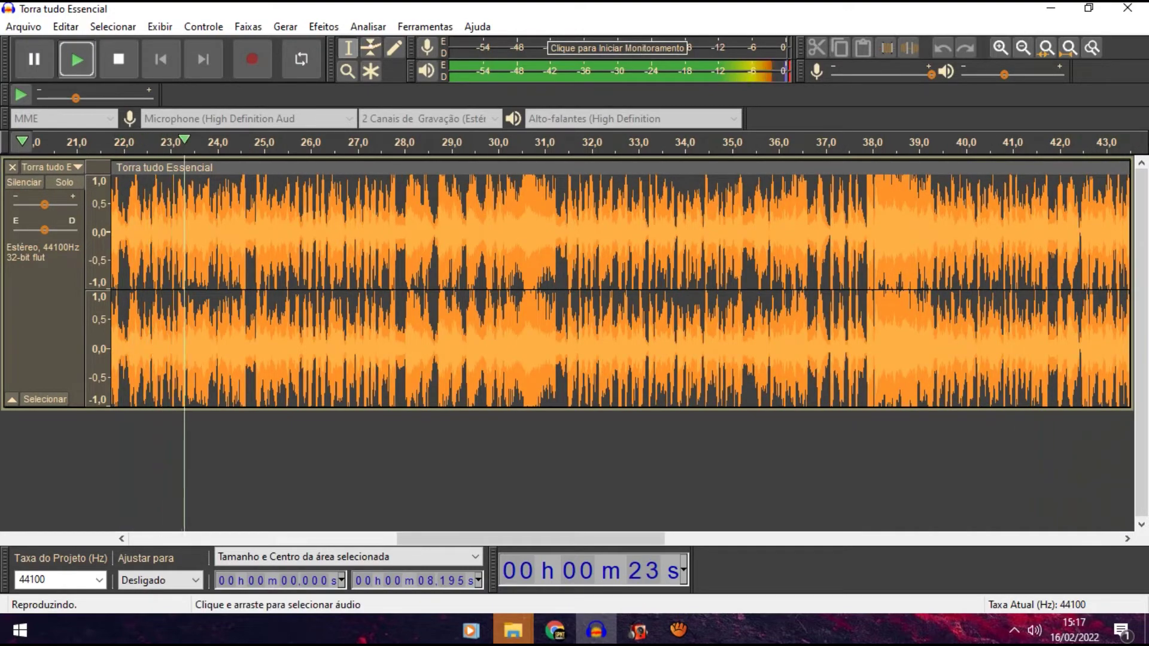
{"action": "key", "text": "space"}
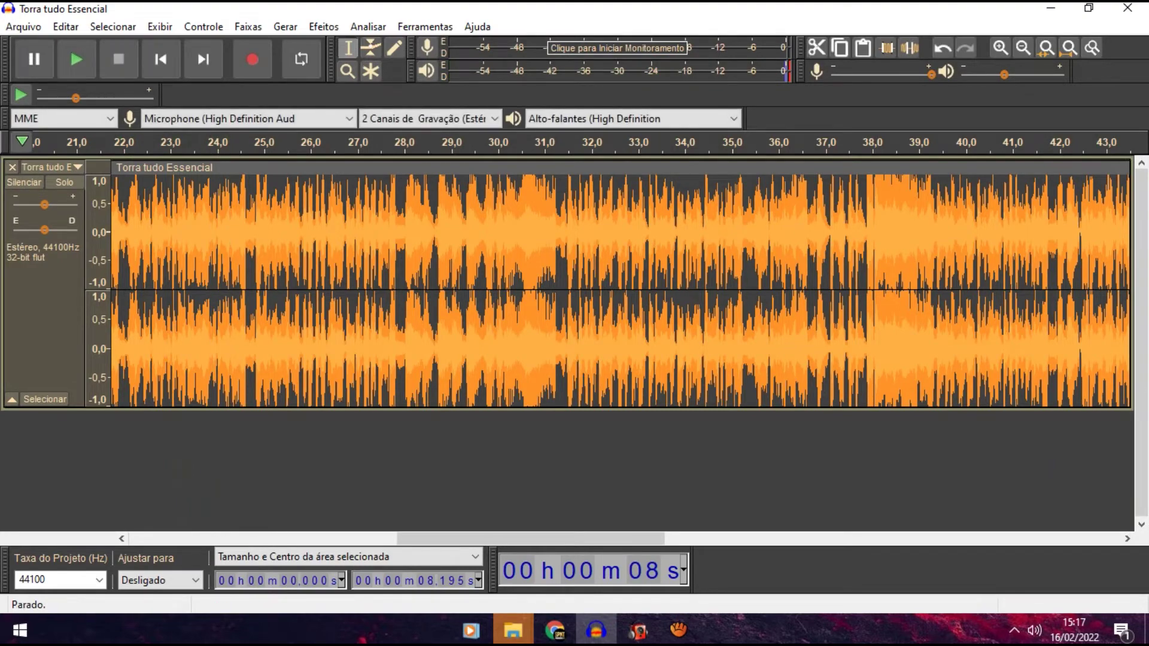
Play on from about 16.5 s and delete the section from about 21.1 s to 1:05.2
{"action": "left_click_drag", "start_coordinate": [530, 539], "coordinate": [451, 539]}
{"action": "left_click", "coordinate": [170, 289]}
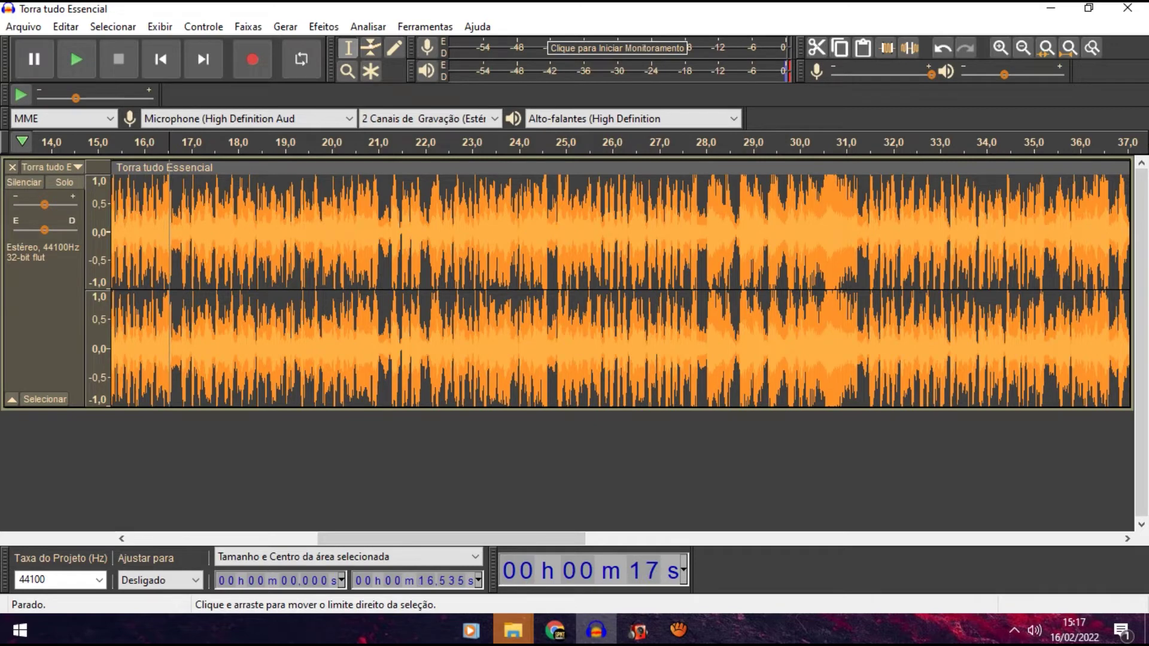
{"action": "key", "text": "space"}
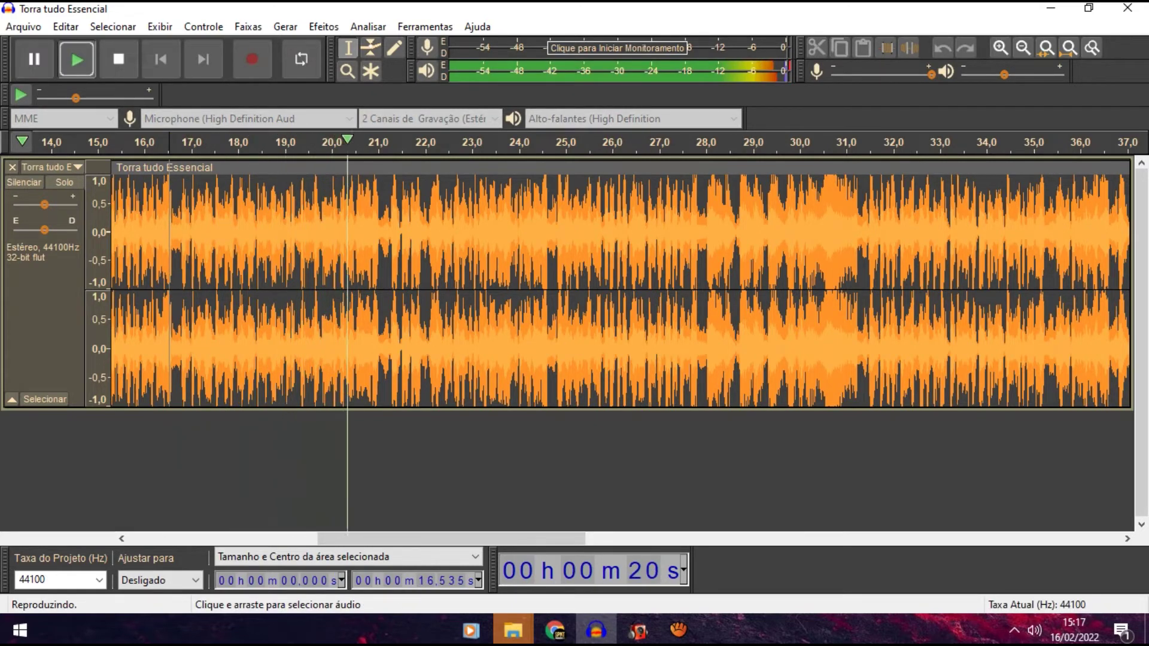
{"action": "left_click_drag", "start_coordinate": [381, 269], "coordinate": [295, 270]}
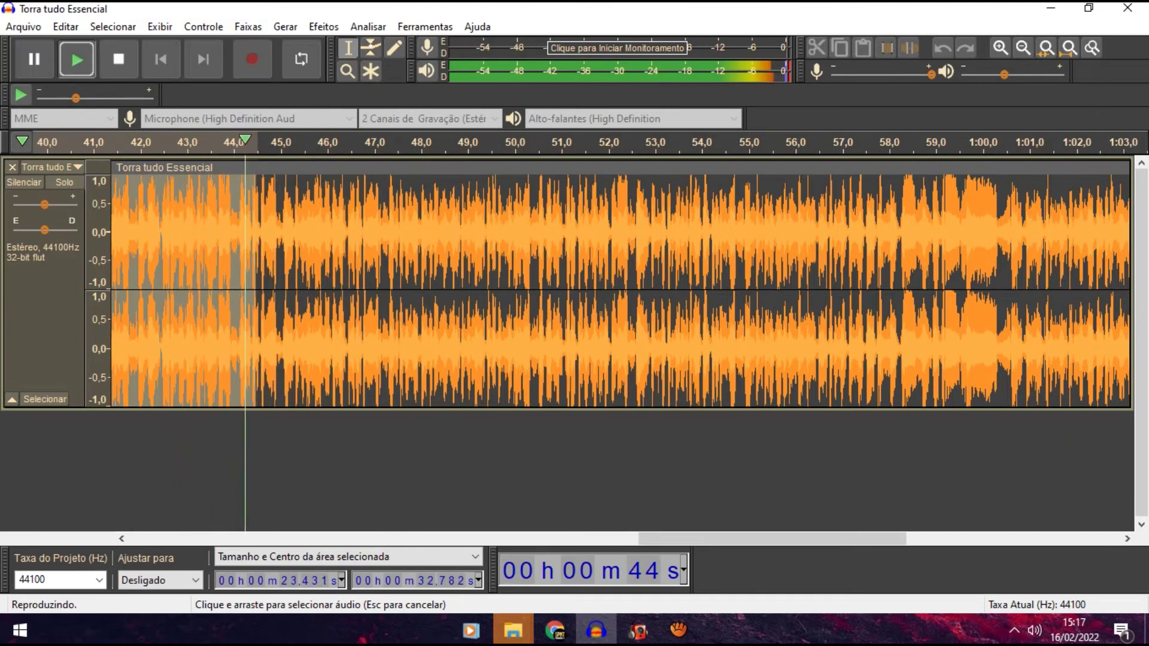
{"action": "left_click_drag", "start_coordinate": [294, 270], "coordinate": [335, 270]}
{"action": "mouse_move", "coordinate": [415, 290]}
{"action": "left_mouse_down"}
{"action": "mouse_move", "coordinate": [1012, 287]}
{"action": "mouse_move", "coordinate": [432, 287]}
{"action": "left_mouse_up"}
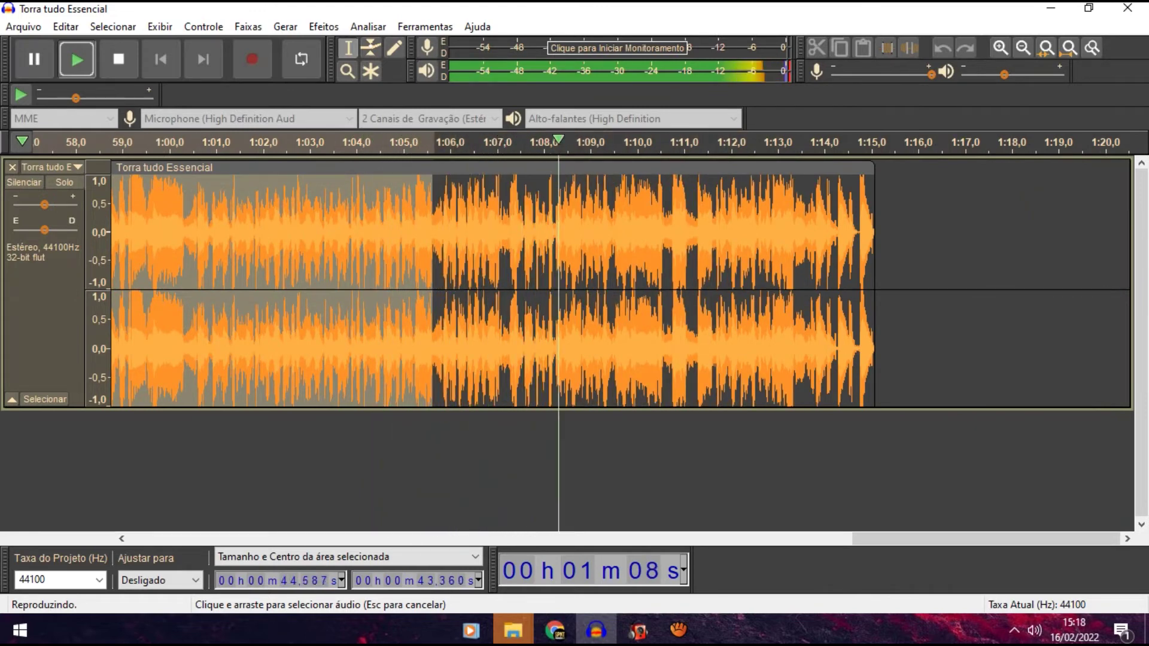
{"action": "key", "text": "space"}
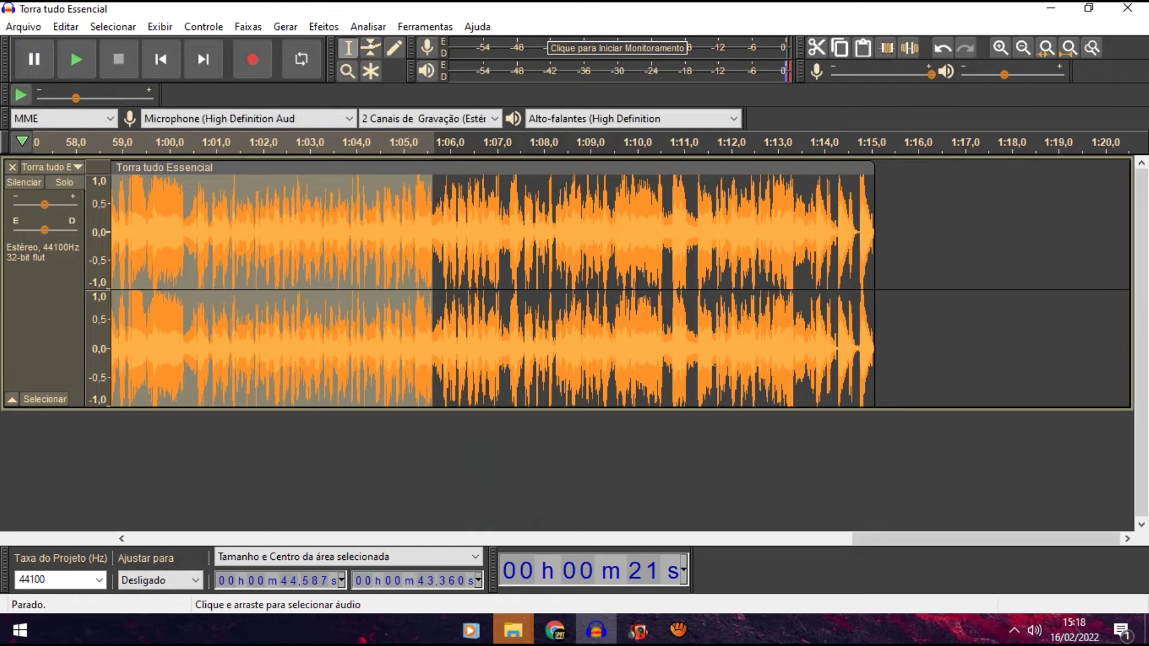
{"action": "left_click_drag", "start_coordinate": [432, 287], "coordinate": [411, 287]}
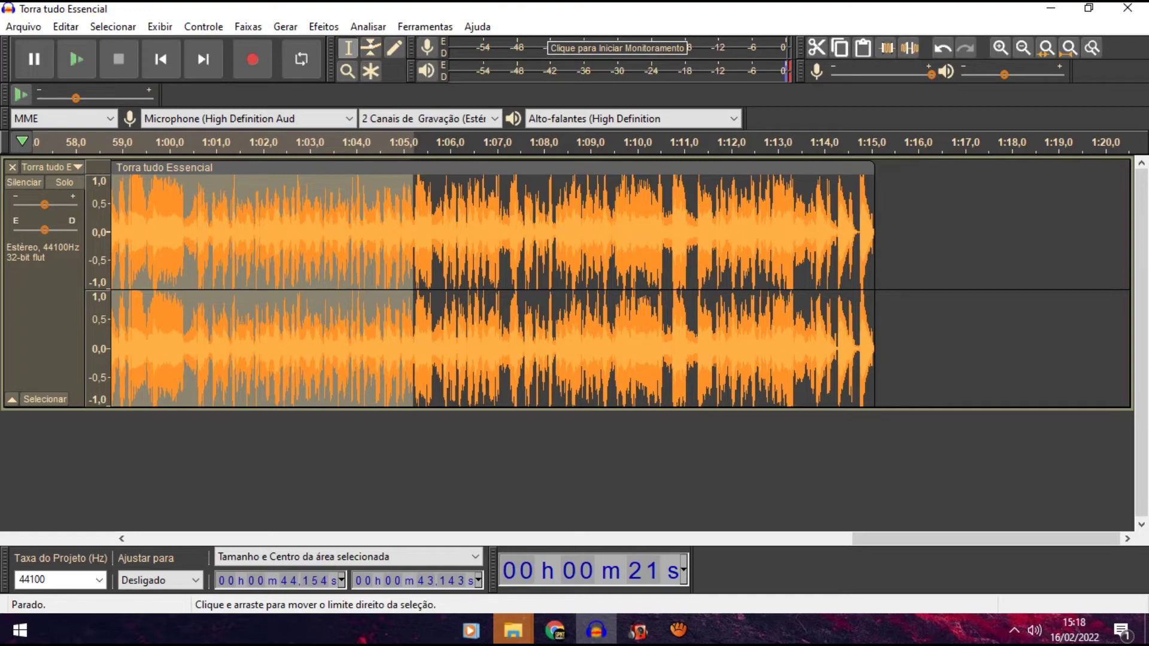
{"action": "key", "text": "Delete"}
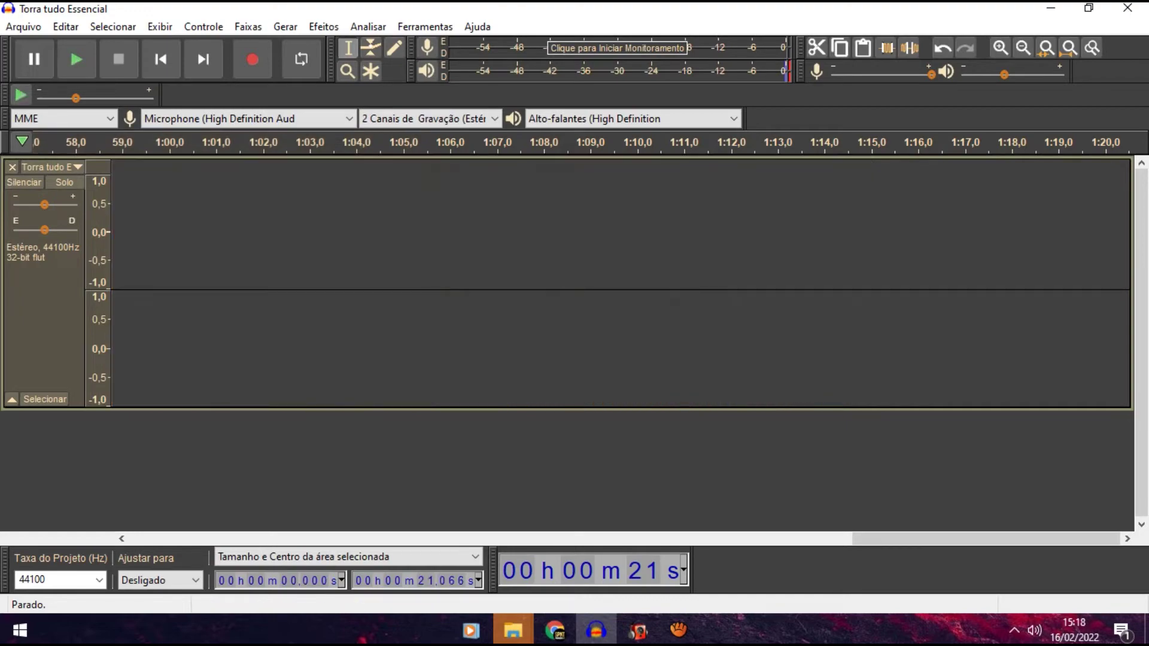
Play the shortened track from about 12.3 s to review the join at about 21 s
{"action": "left_click", "coordinate": [161, 59]}
{"action": "left_click", "coordinate": [687, 287]}
{"action": "key", "text": "space"}
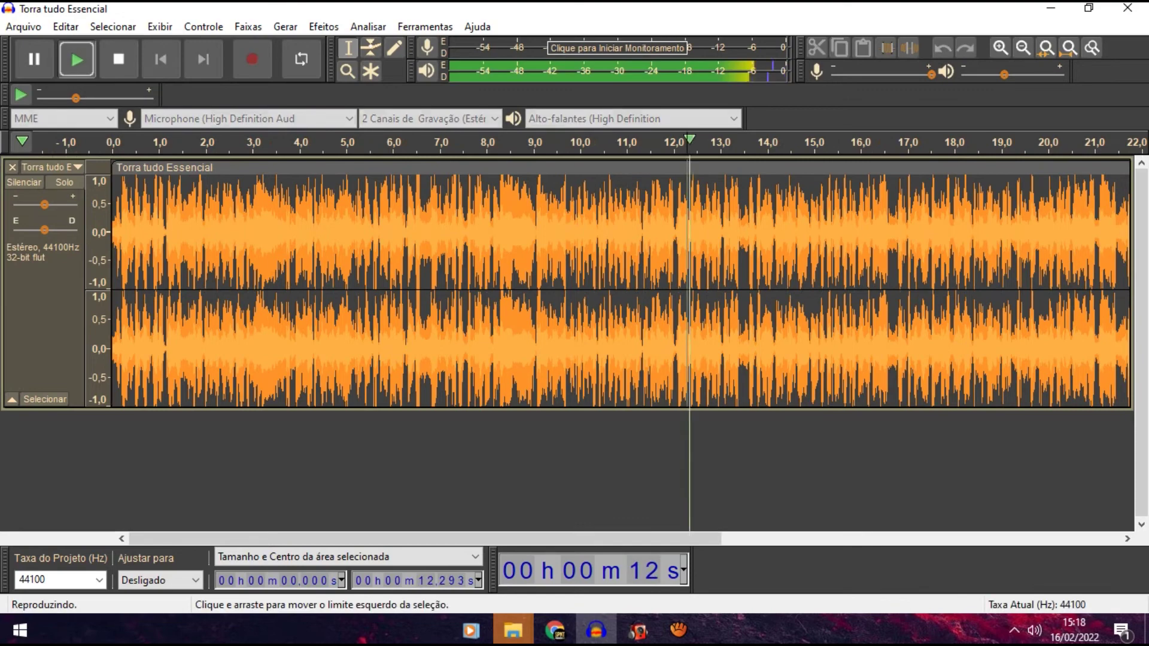
{"action": "scroll", "coordinate": [401, 276], "scroll_direction": "down", "scroll_amount": 1}
{"action": "key", "text": "ctrl+3"}
{"action": "key", "text": "ctrl+1"}
{"action": "key", "text": "ctrl+1"}
{"action": "key", "text": "ctrl+3"}
{"action": "key", "text": "ctrl+3"}
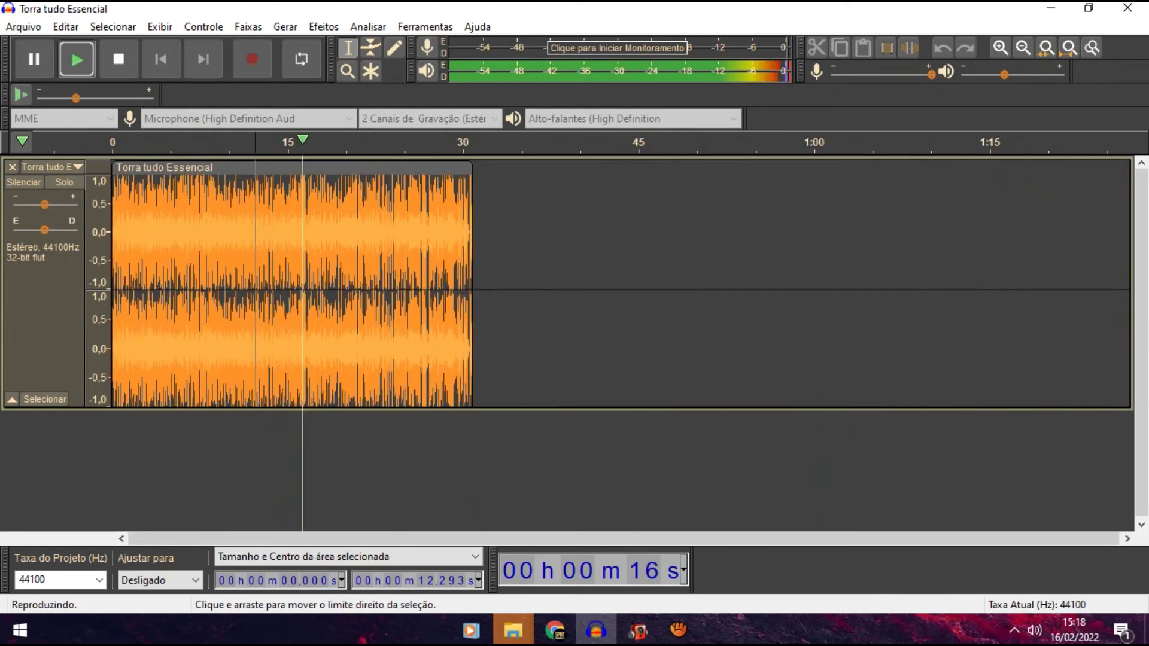
{"action": "key", "text": "ctrl+1"}
{"action": "left_click_drag", "start_coordinate": [479, 538], "coordinate": [473, 538]}
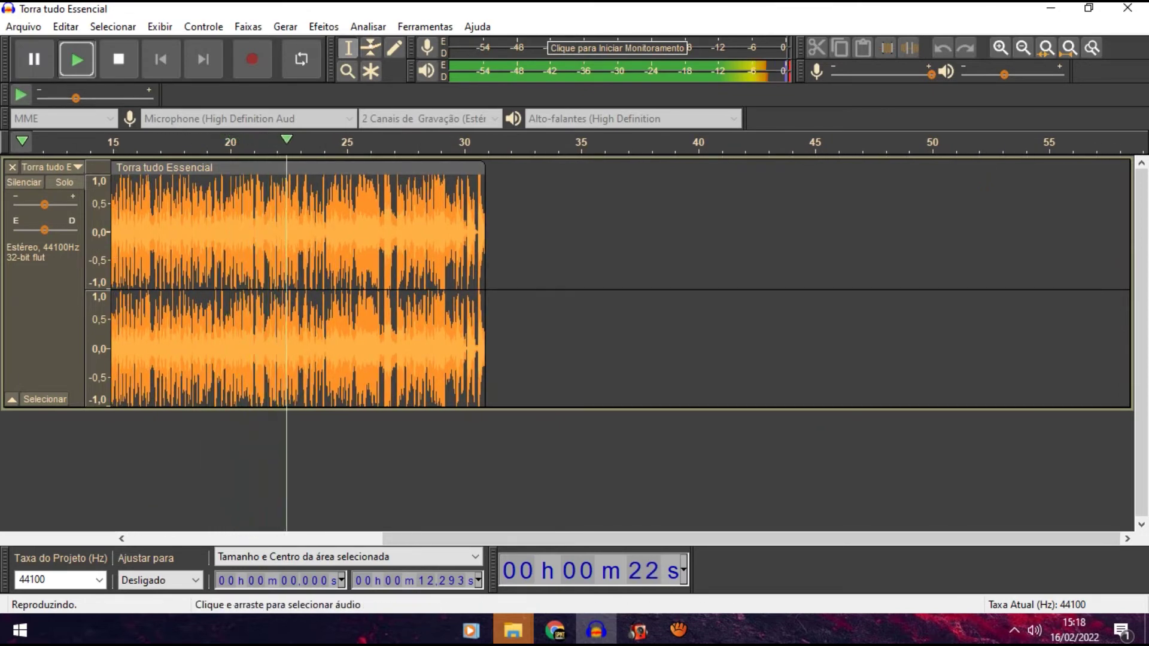
Replay the join closely from about 19.9 s and from about 21 s to find the excess audio
{"action": "key", "text": "space"}
{"action": "key", "text": "space"}
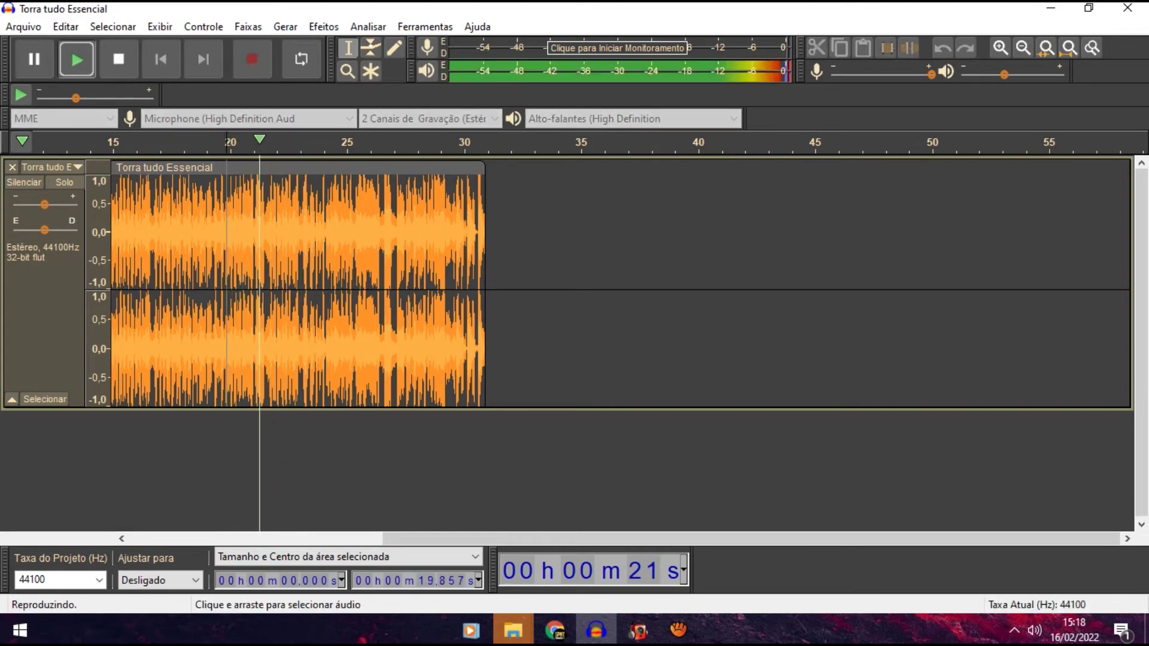
{"action": "scroll", "coordinate": [281, 287], "scroll_direction": "up", "scroll_amount": 2}
{"action": "key", "text": "space"}
{"action": "key", "text": "space"}
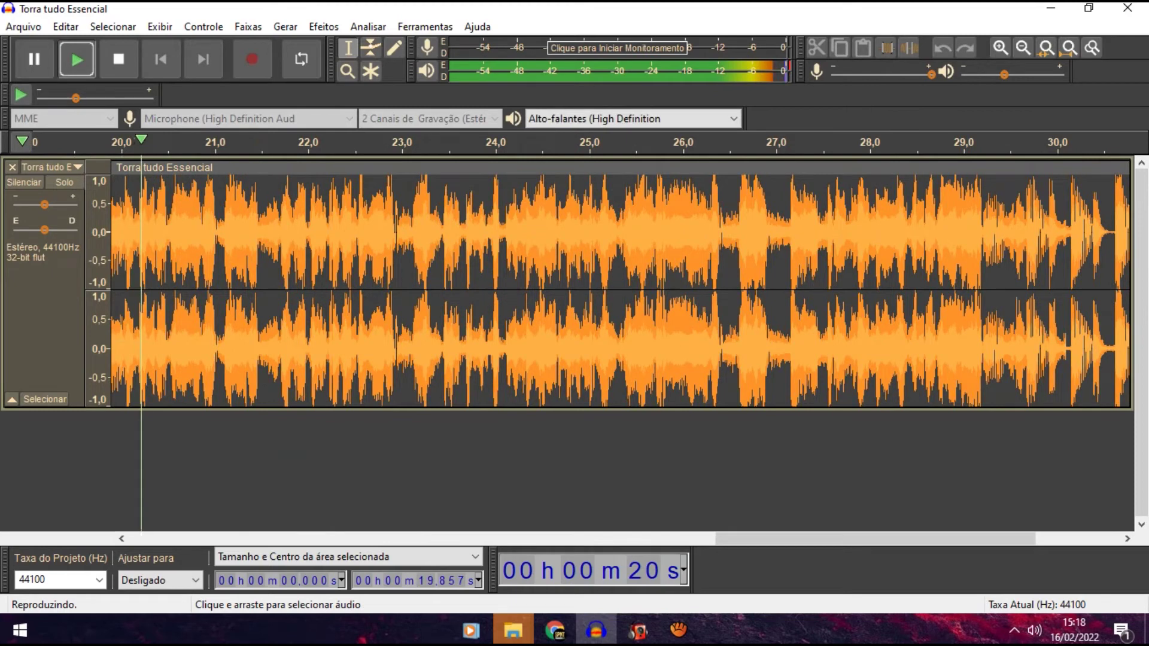
{"action": "key", "text": "space"}
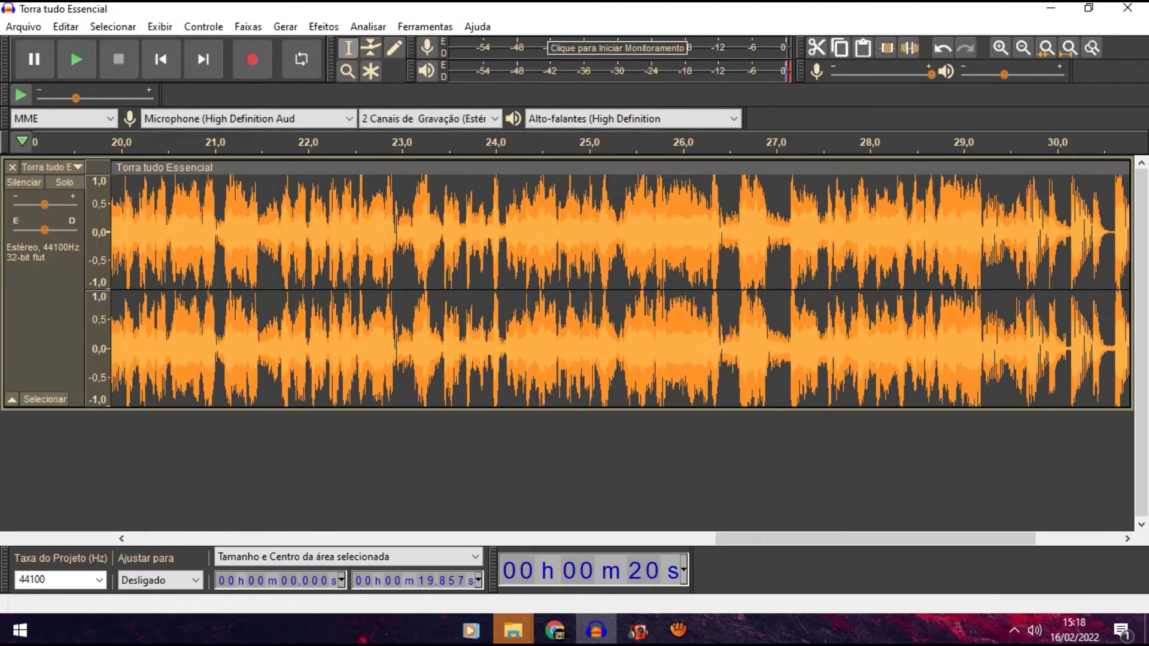
{"action": "left_click", "coordinate": [215, 287]}
{"action": "key", "text": "space"}
{"action": "left_click_drag", "start_coordinate": [215, 287], "coordinate": [223, 287]}
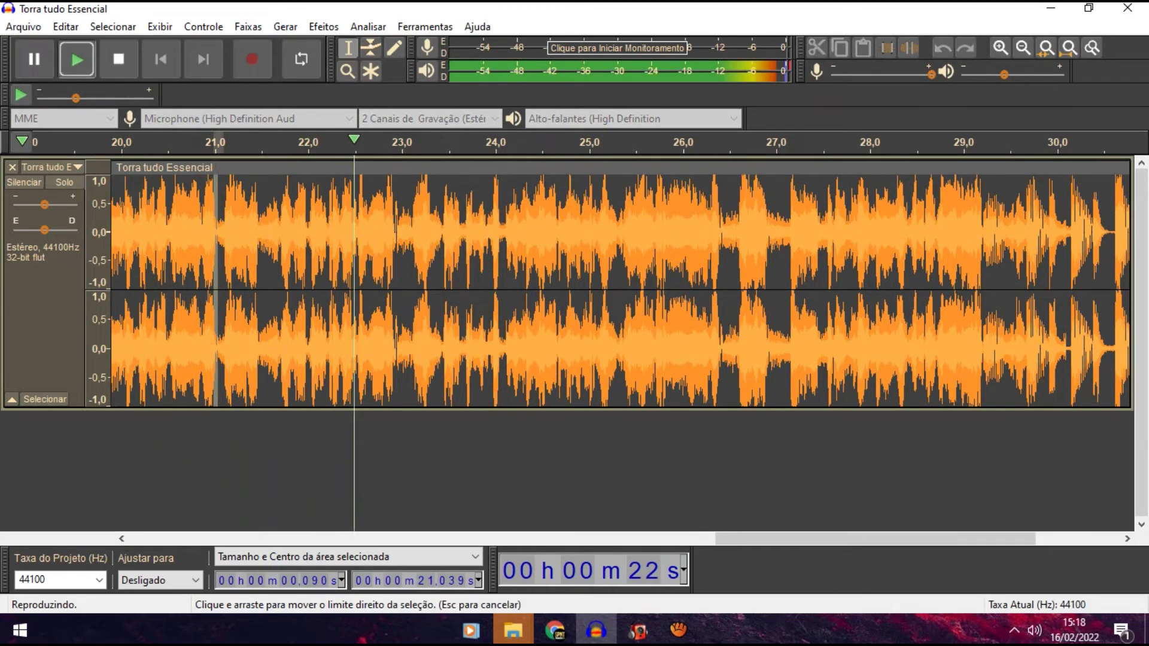
{"action": "key", "text": "space"}
Delete the short piece of audio from about 21.04 s to 21.7 s, just after the join
{"action": "key", "text": "ctrl+a"}
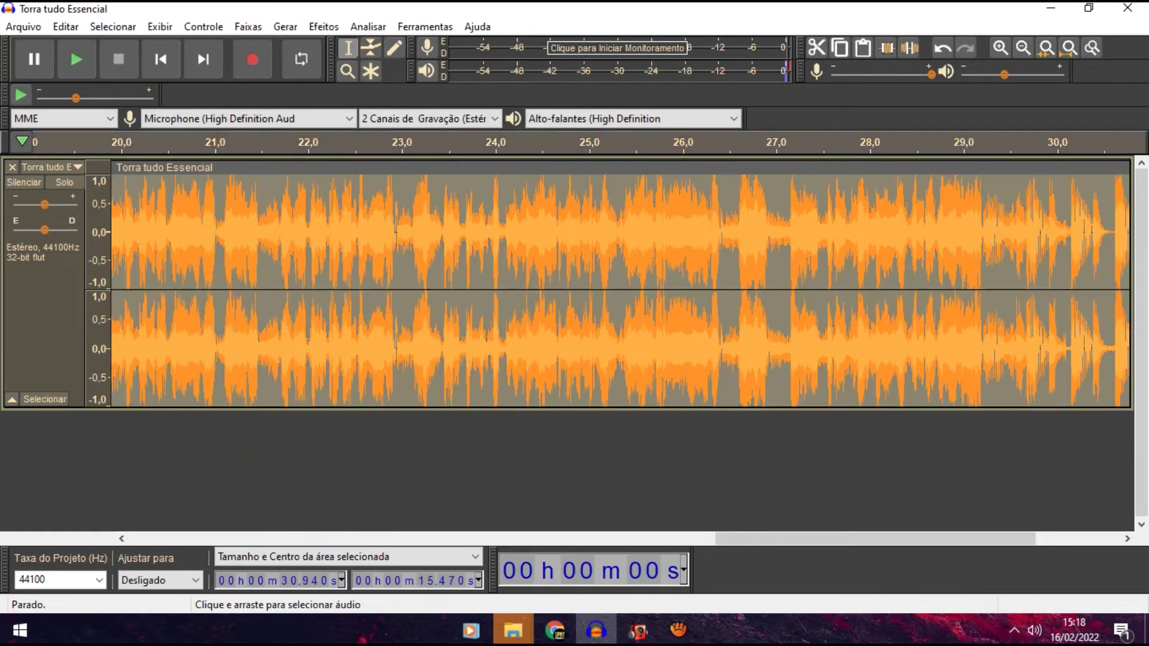
{"action": "left_click", "coordinate": [246, 287]}
{"action": "left_click", "coordinate": [221, 287]}
{"action": "left_click_drag", "start_coordinate": [219, 288], "coordinate": [279, 287]}
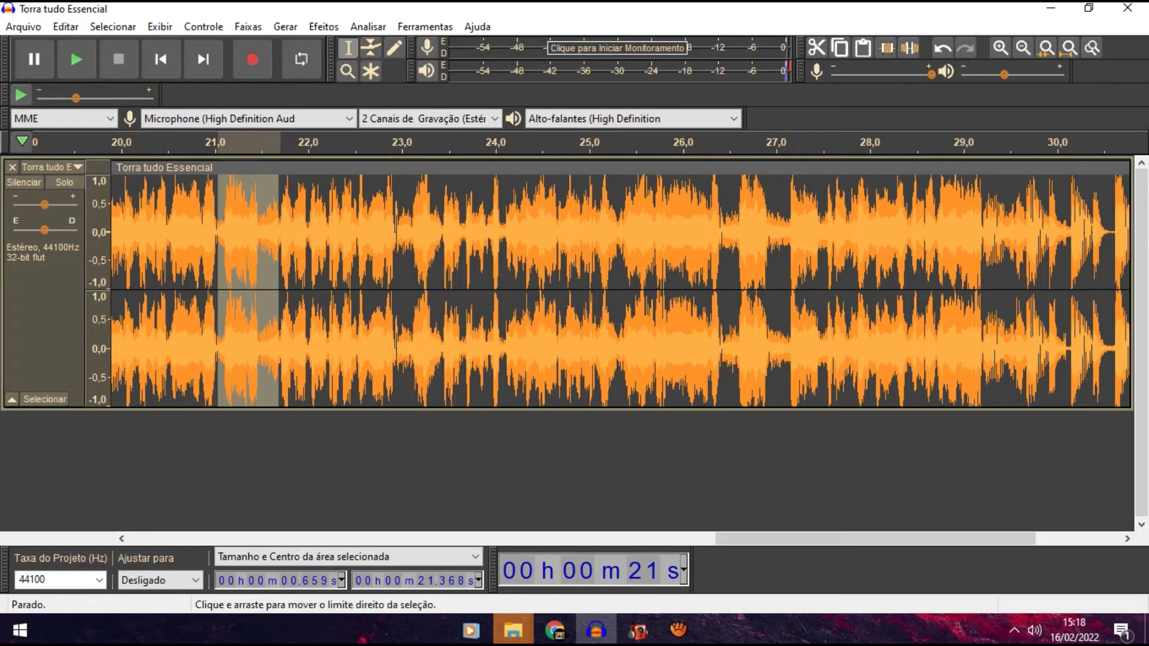
{"action": "key", "text": "Delete"}
Play the trimmed track from about 20.4 s through to its end to check the tightened join
{"action": "key", "text": "space"}
{"action": "key", "text": "space"}
{"action": "left_click", "coordinate": [158, 287]}
{"action": "key", "text": "space"}
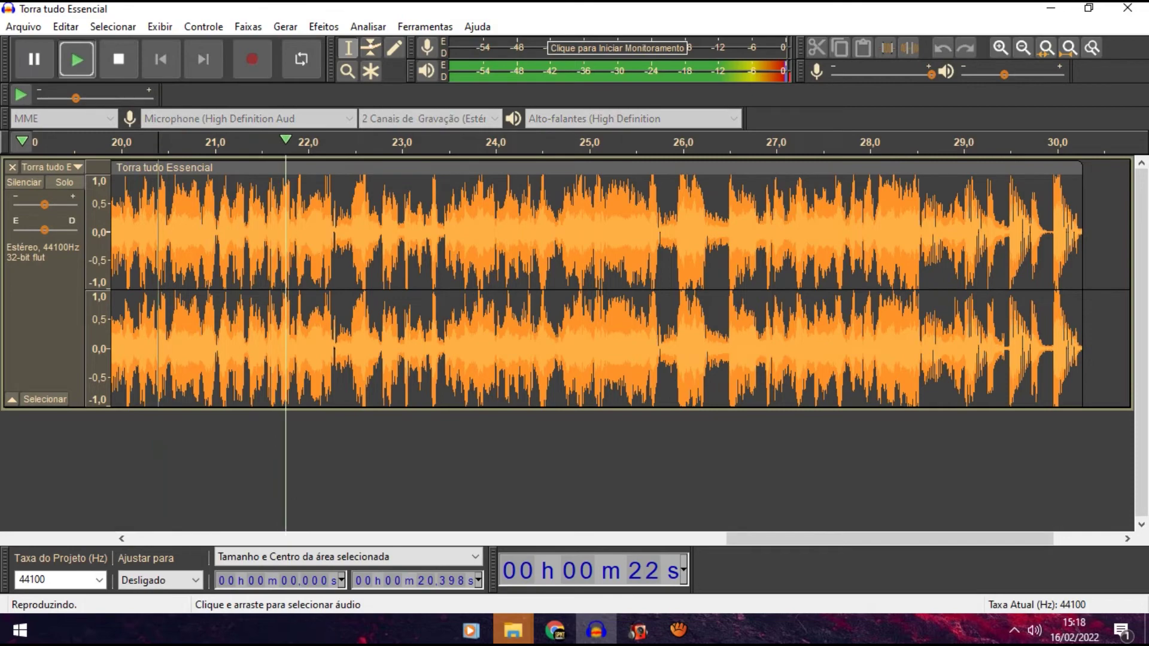
{"action": "key", "text": "ctrl+3"}
{"action": "key", "text": "ctrl+3"}
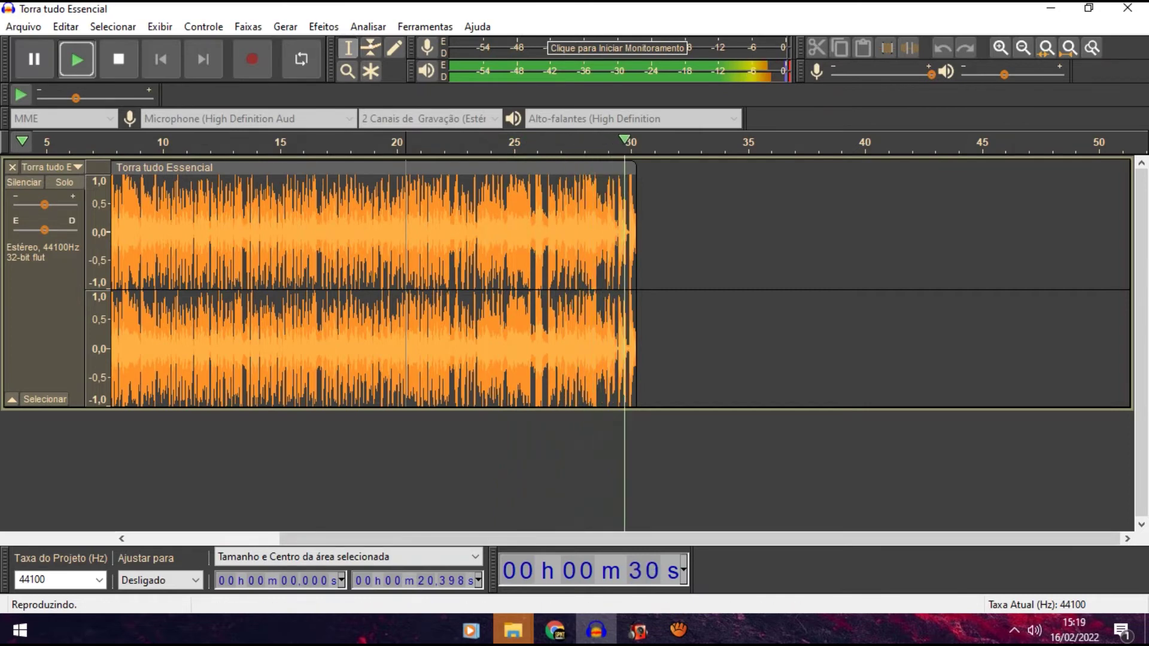
Play the whole shortened track from its start to its end to check all the joins
{"action": "key", "text": "space"}
{"action": "key", "text": "space"}
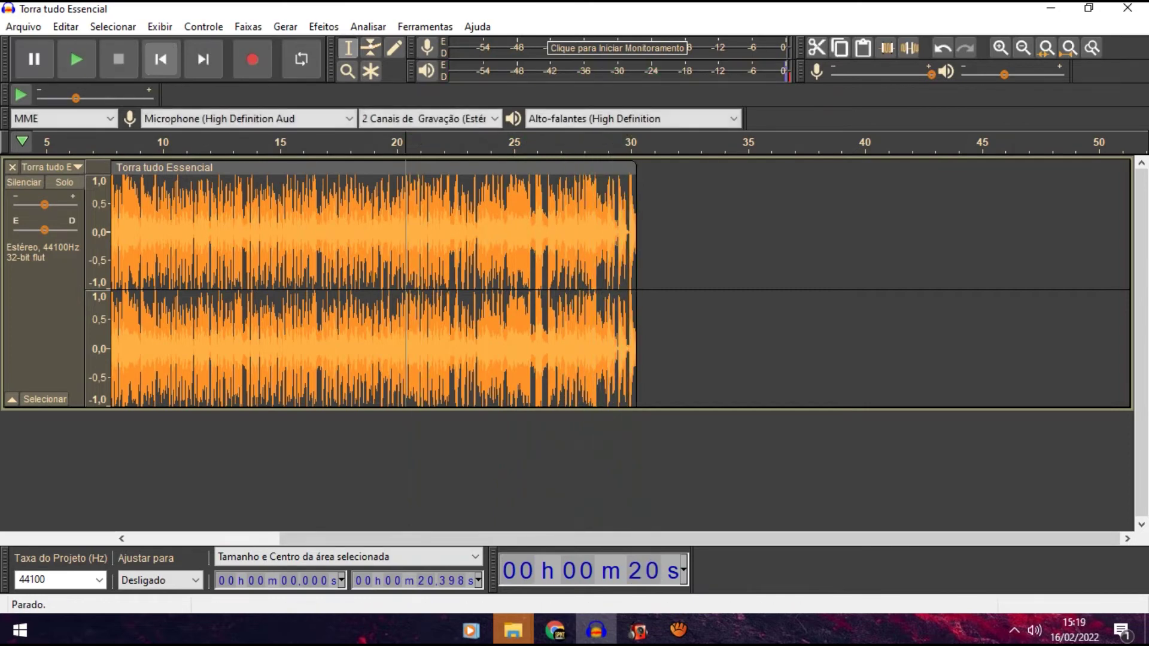
{"action": "left_click", "coordinate": [160, 59]}
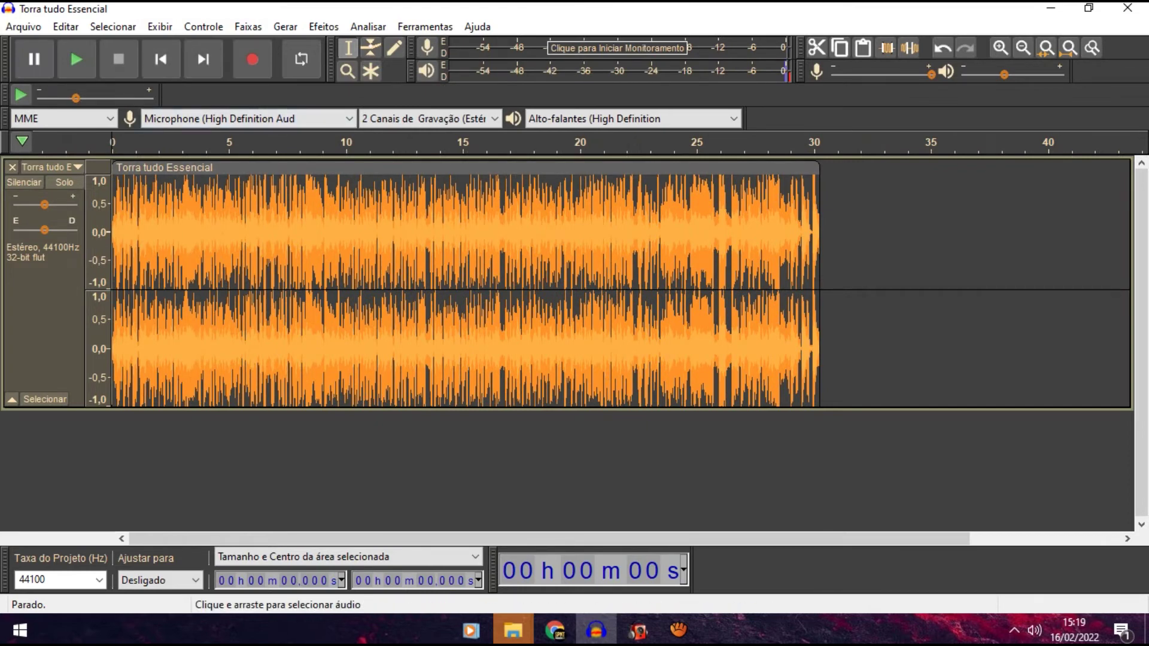
{"action": "key", "text": "space"}
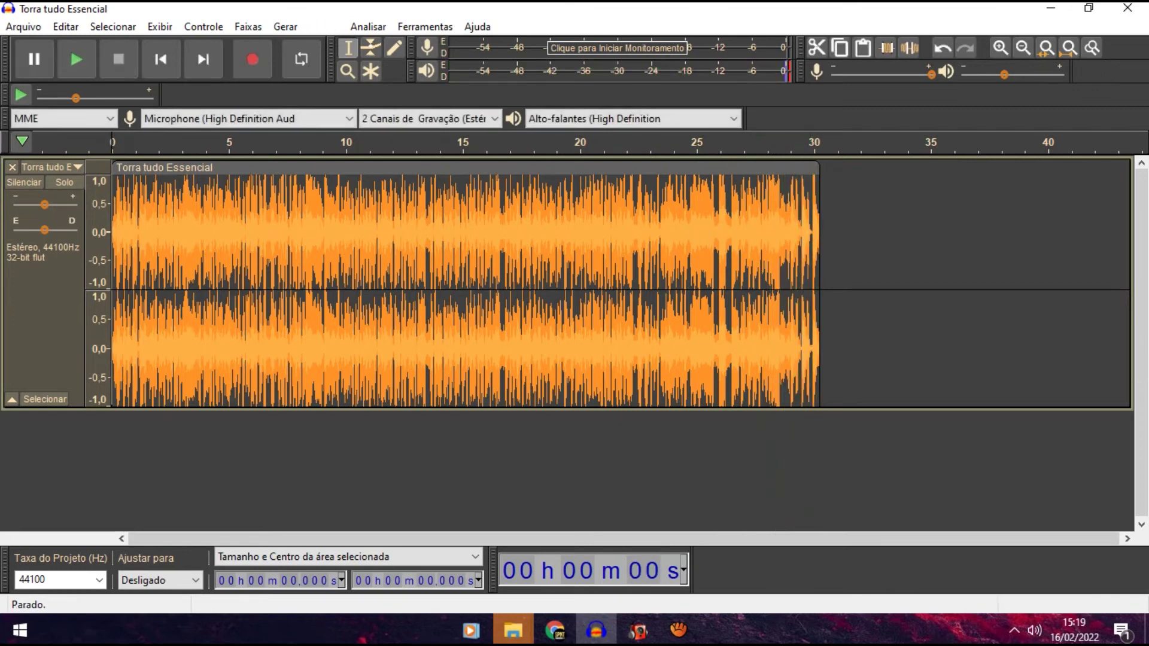
Fade the track out from about 29.5 s to its end with the Envelope tool and play the ending
{"action": "left_click", "coordinate": [371, 48]}
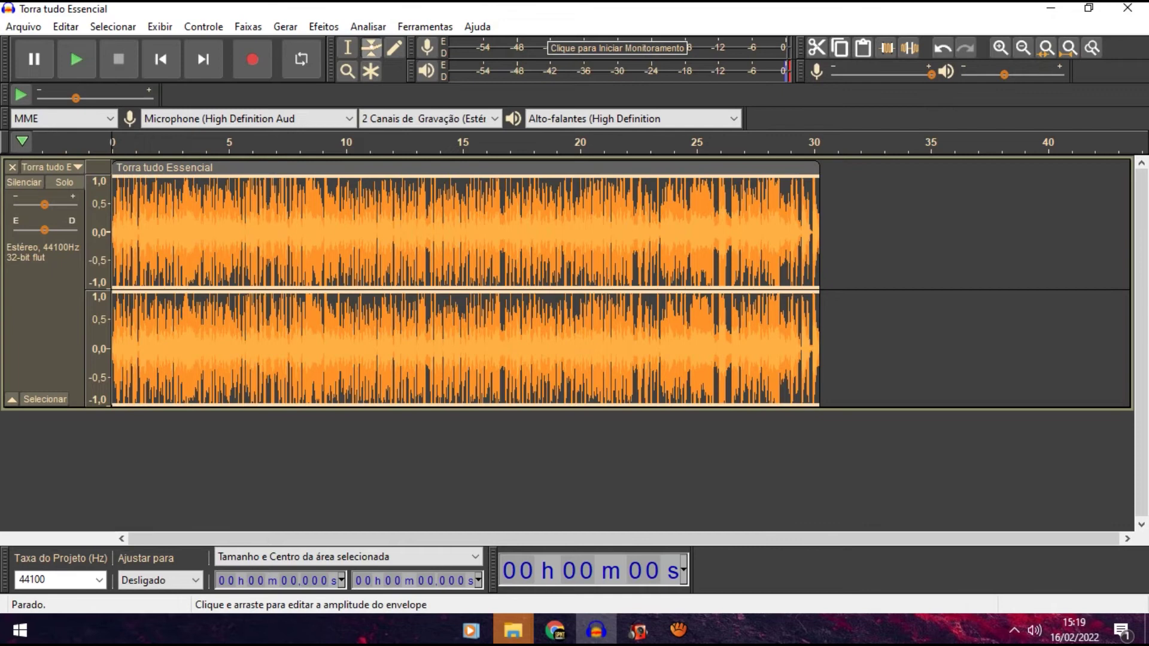
{"action": "left_click_drag", "start_coordinate": [809, 176], "coordinate": [802, 179]}
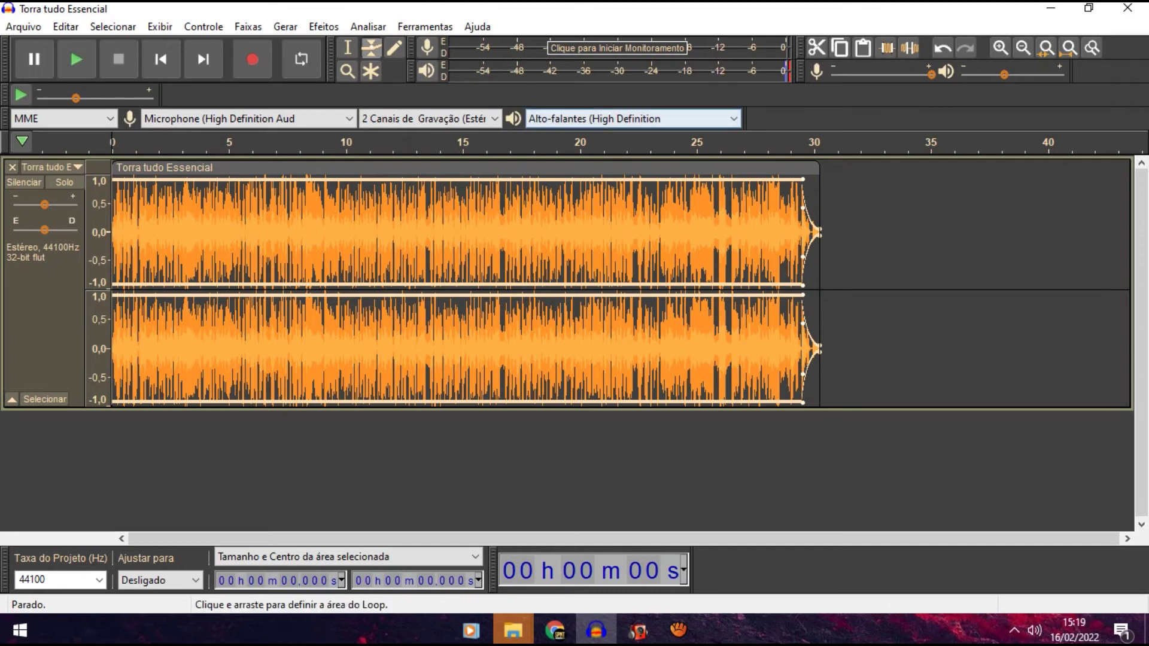
{"action": "left_click", "coordinate": [762, 143]}
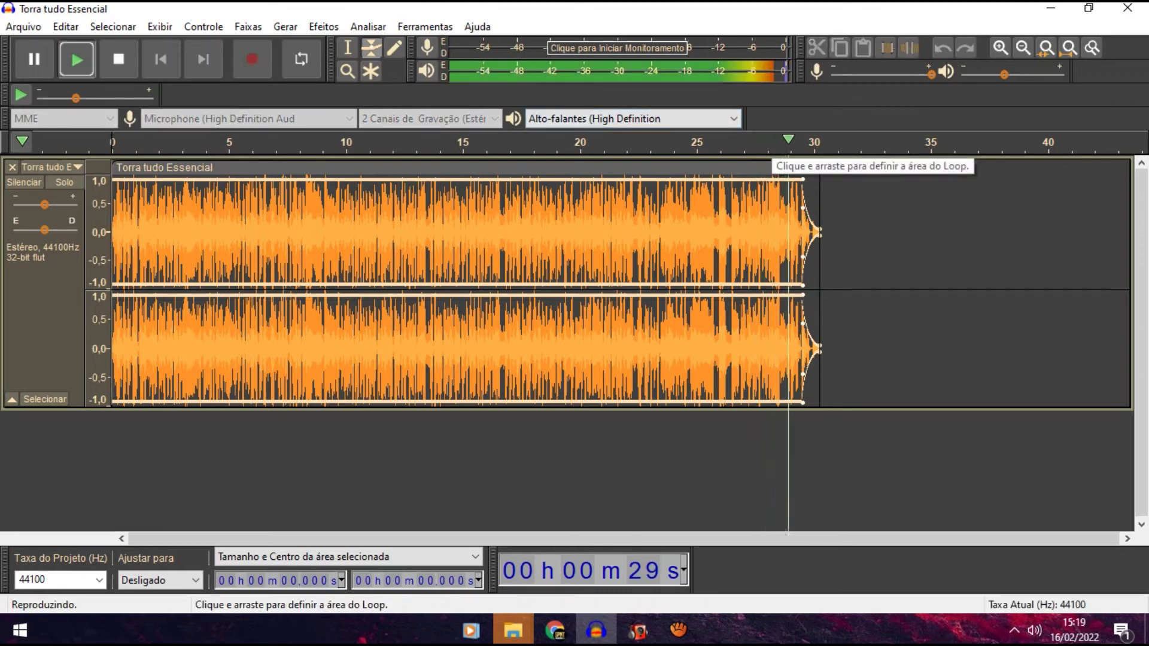
{"action": "left_click", "coordinate": [119, 142]}
{"action": "key", "text": "space"}
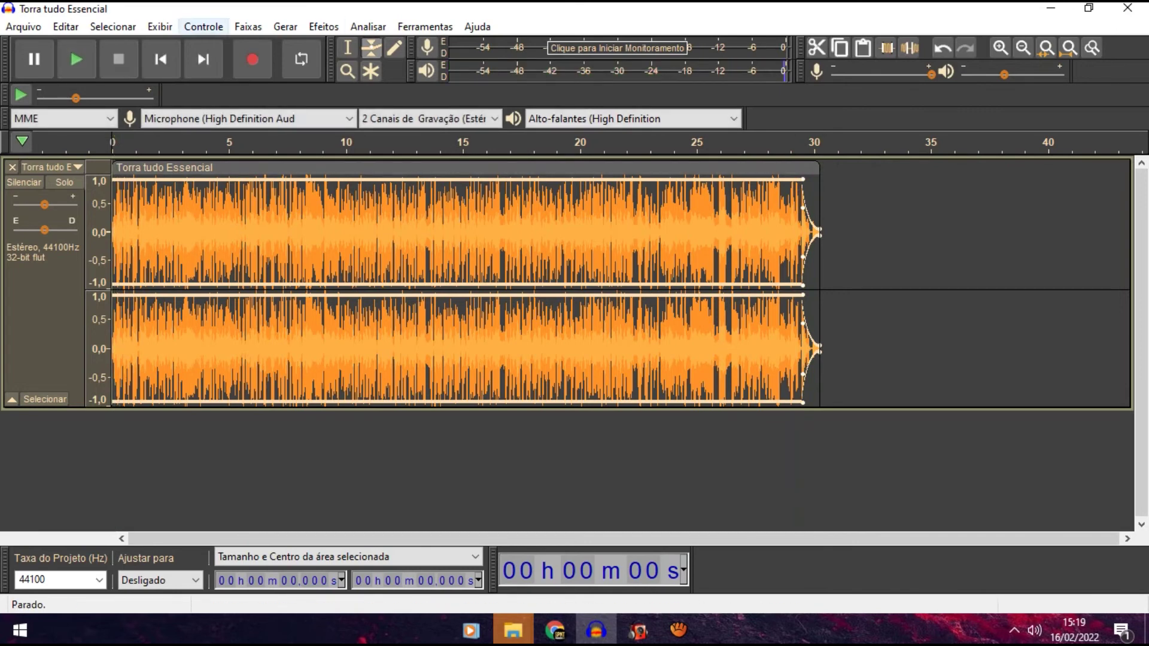
Export the audio as an MP3 named "Comunicado essencial" in the Área de Trabalho folder, leaving the metadata tags empty
{"action": "left_click", "coordinate": [23, 26]}
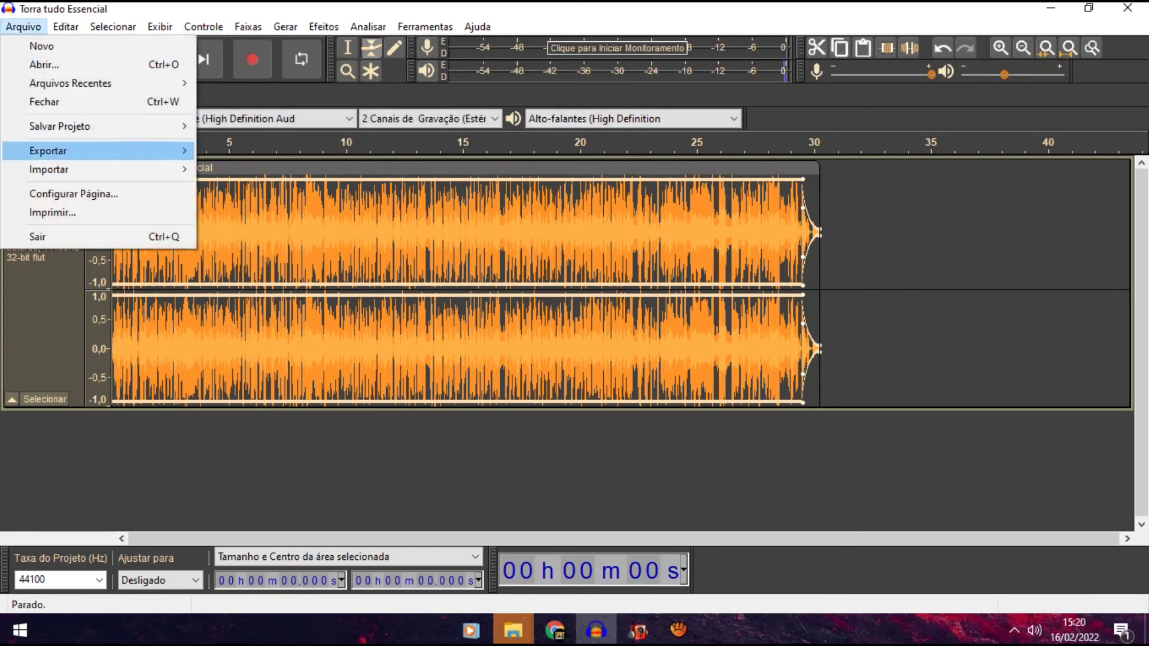
{"action": "mouse_move", "coordinate": [48, 150]}
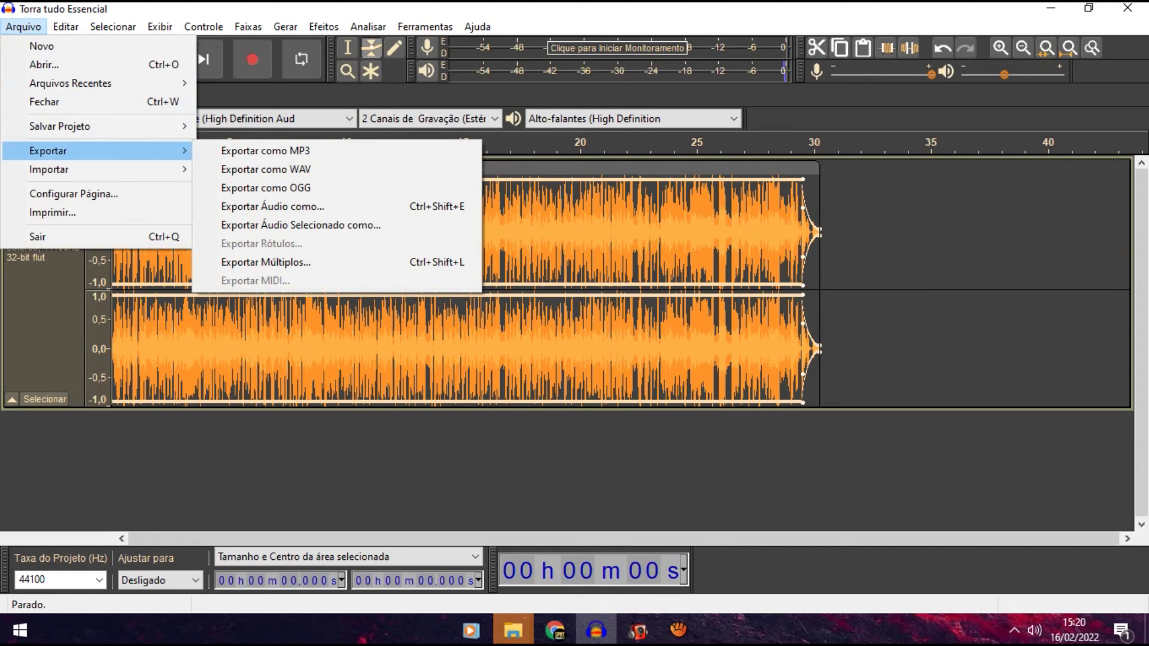
{"action": "left_click", "coordinate": [265, 150]}
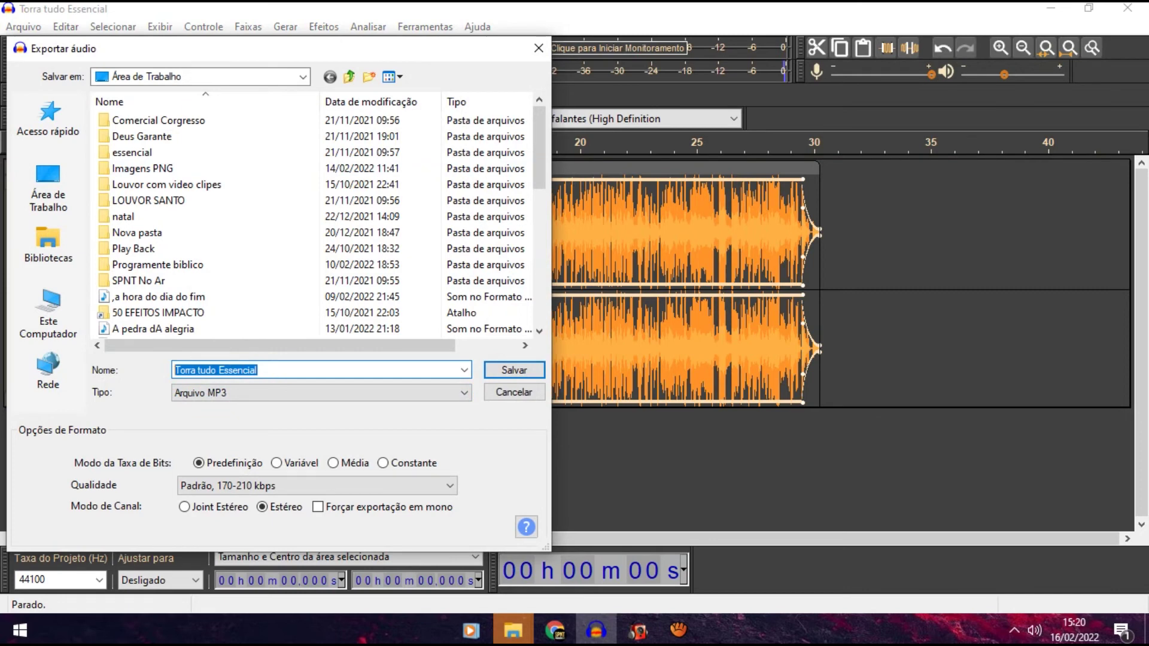
{"action": "type", "text": "Co"}
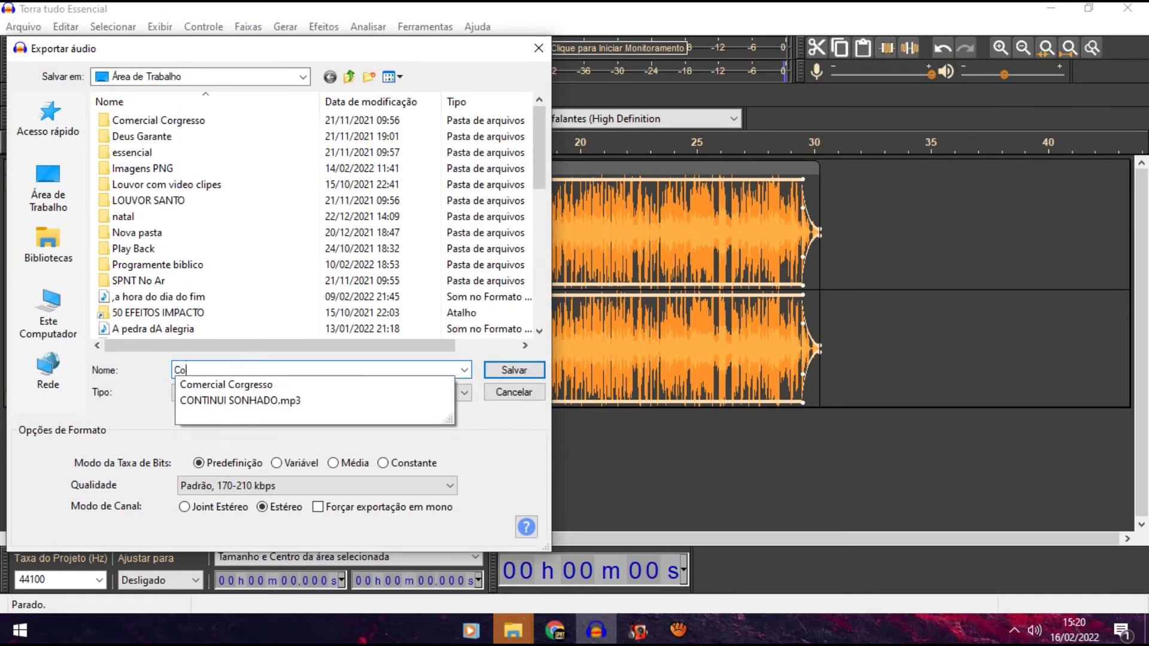
{"action": "type", "text": "municado essencial"}
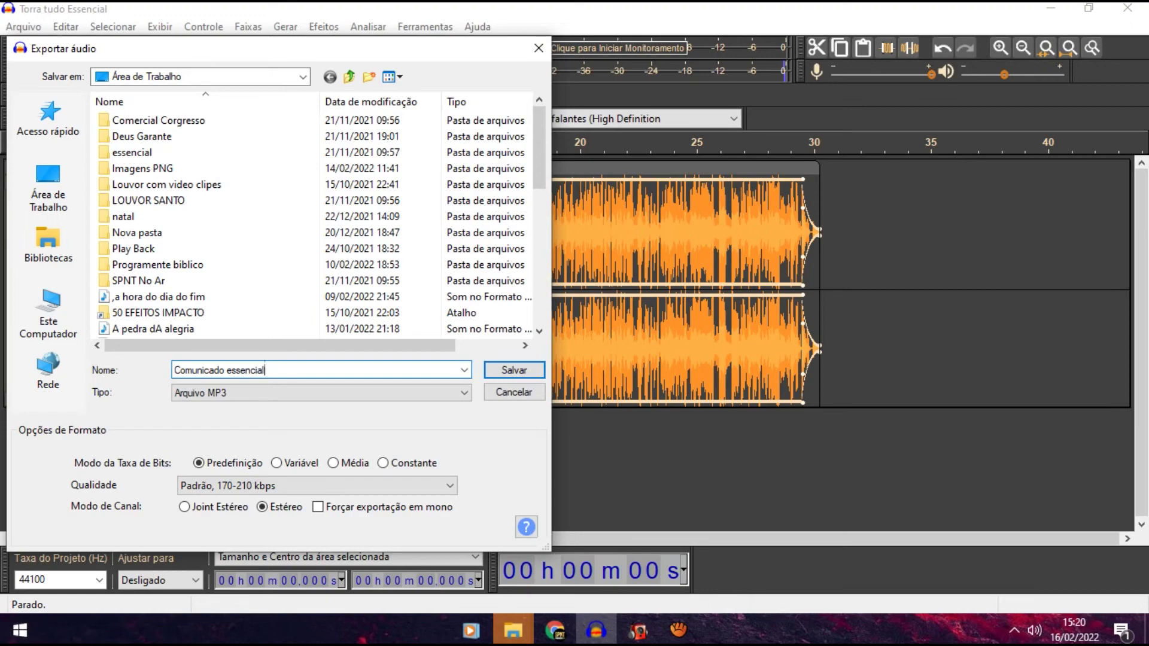
{"action": "key", "text": "Return"}
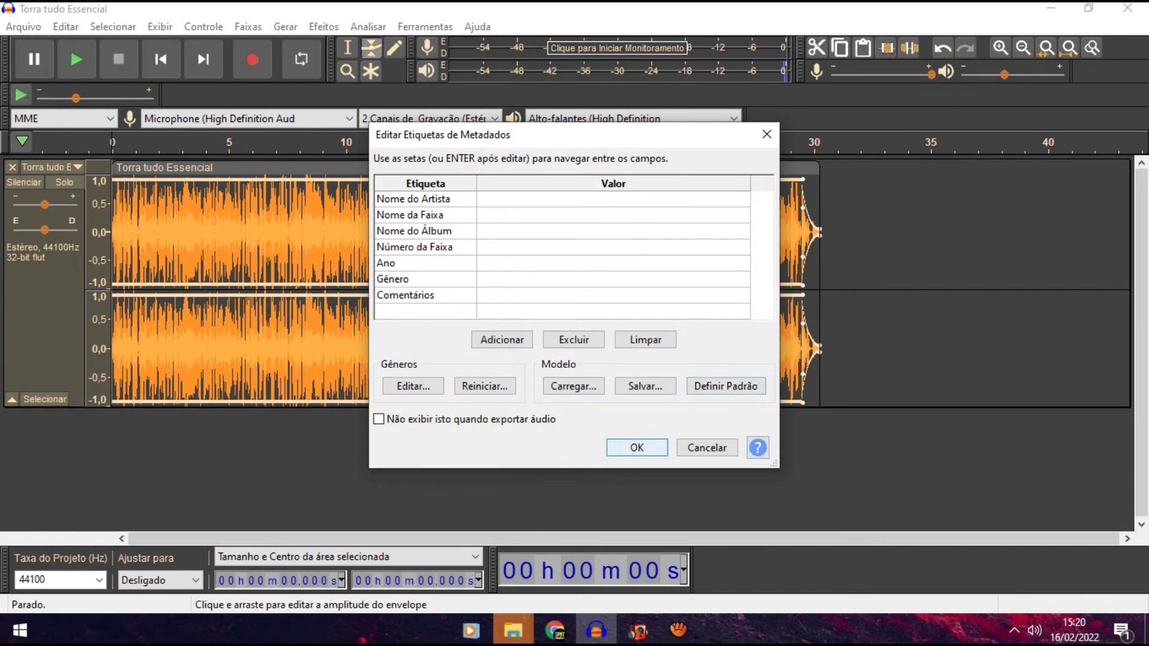
{"action": "key", "text": "Return"}
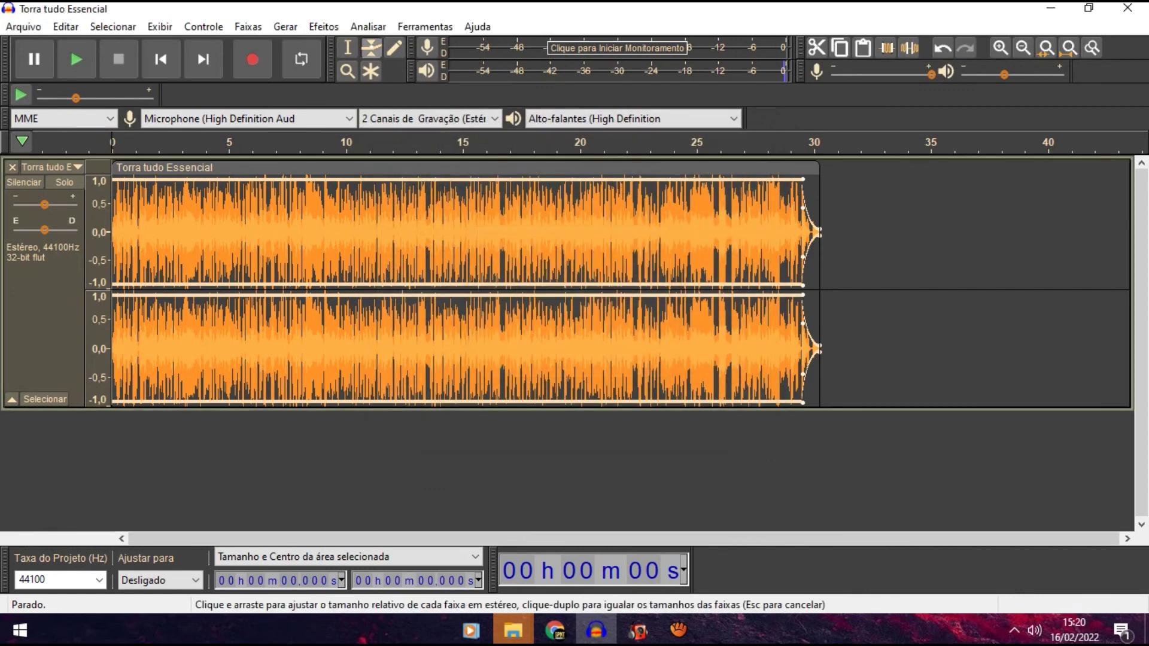
Play the exported "Comunicado essencial" file from the desktop to check it, and close the media player
{"action": "left_click", "coordinate": [1146, 630]}
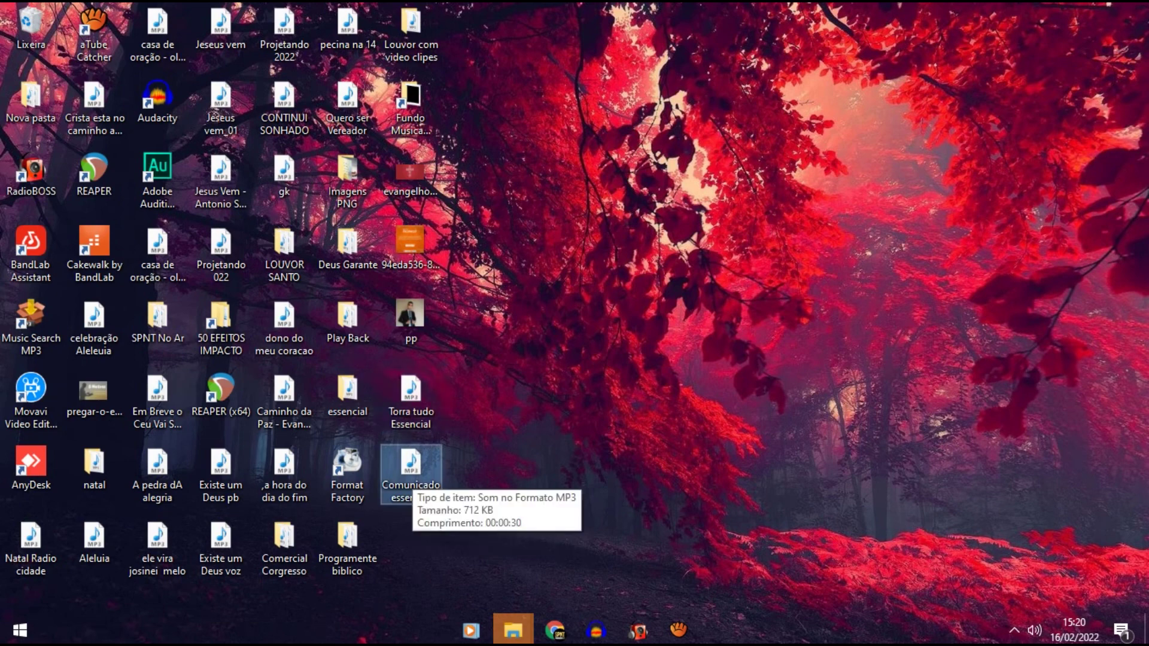
{"action": "double_click", "coordinate": [411, 473]}
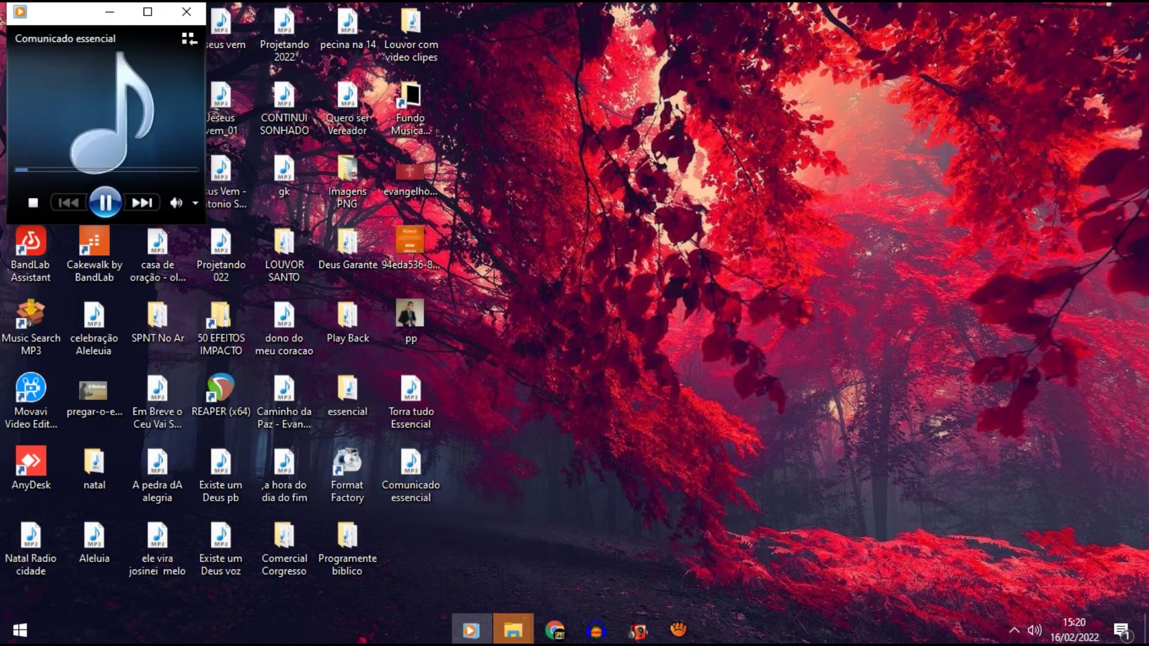
{"action": "left_click", "coordinate": [195, 203]}
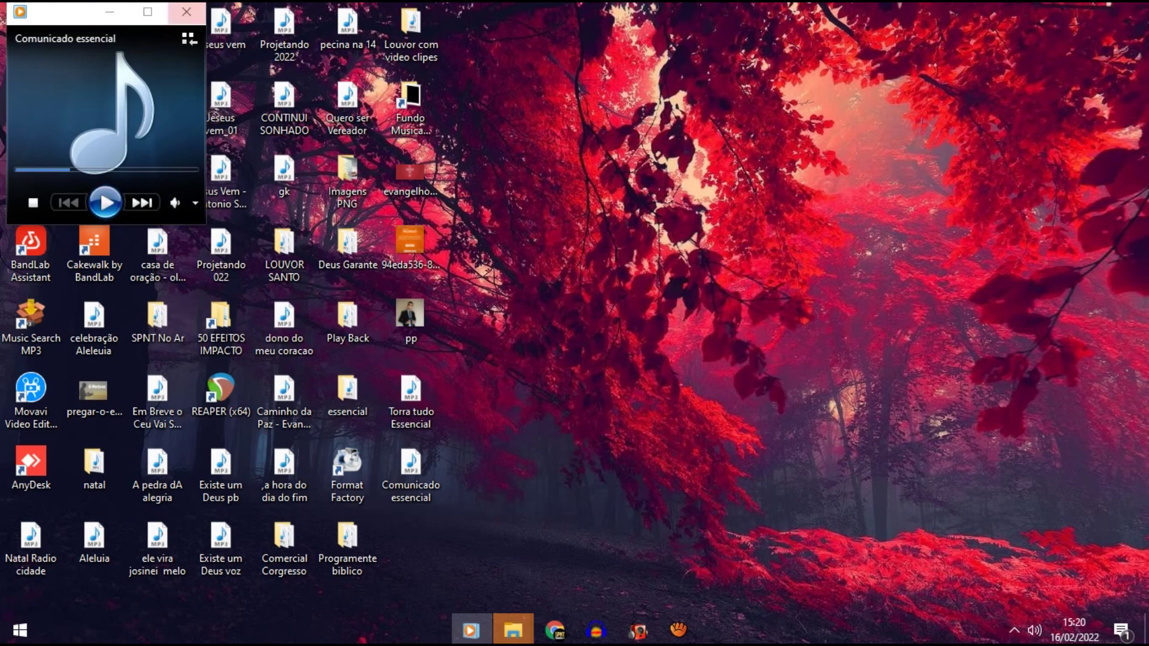
{"action": "left_click", "coordinate": [187, 12]}
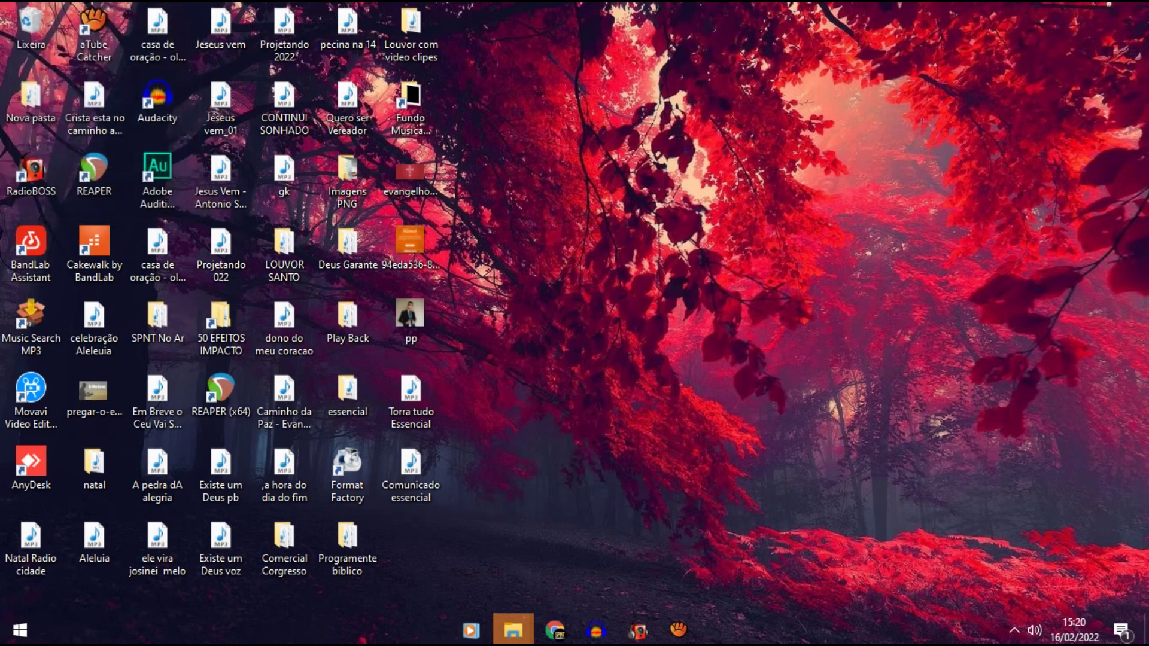
Switch to Chrome and open a new blank tab beside the online audio converter page
{"action": "left_click", "coordinate": [555, 630]}
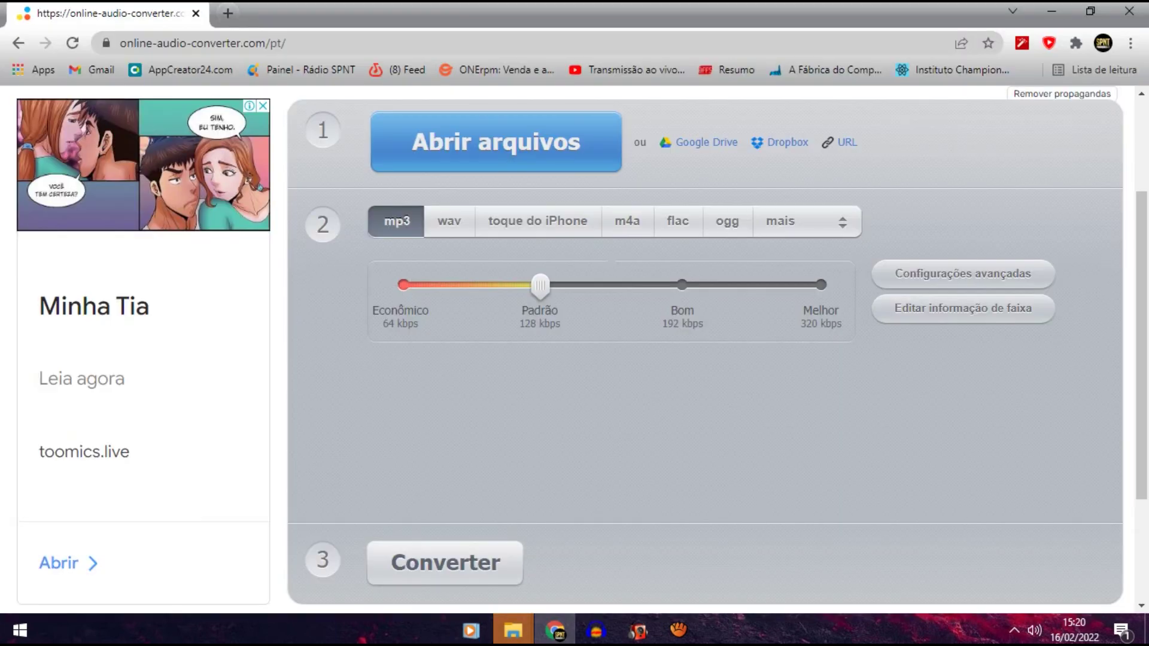
{"action": "key", "text": "ctrl+t"}
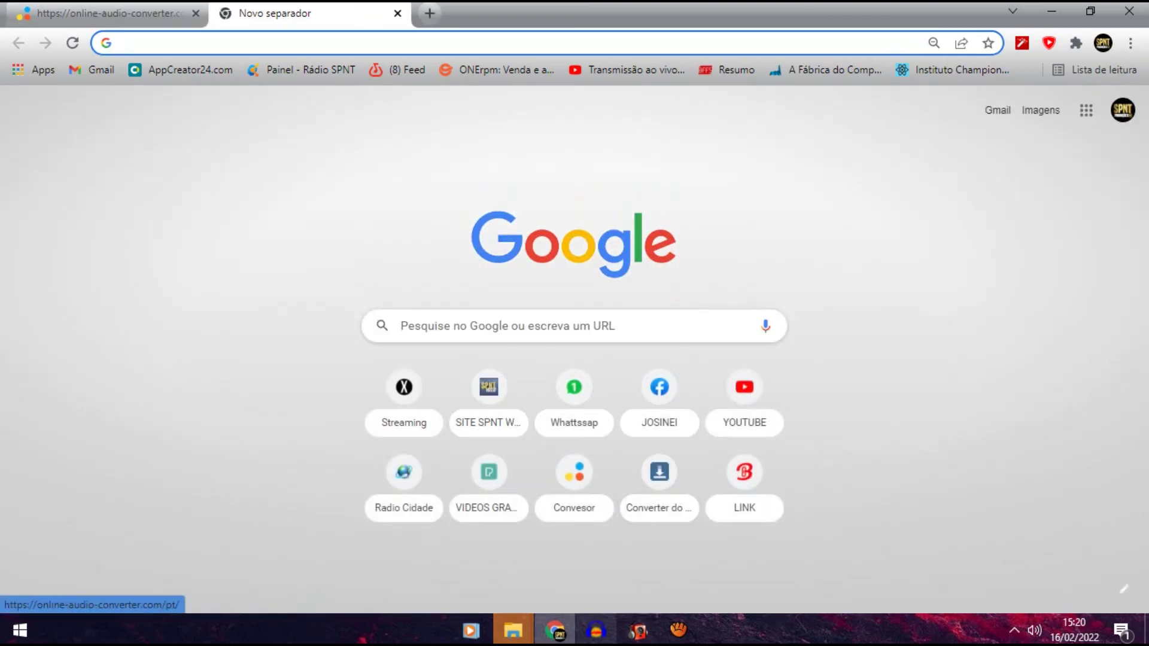
{"action": "left_click", "coordinate": [1052, 12]}
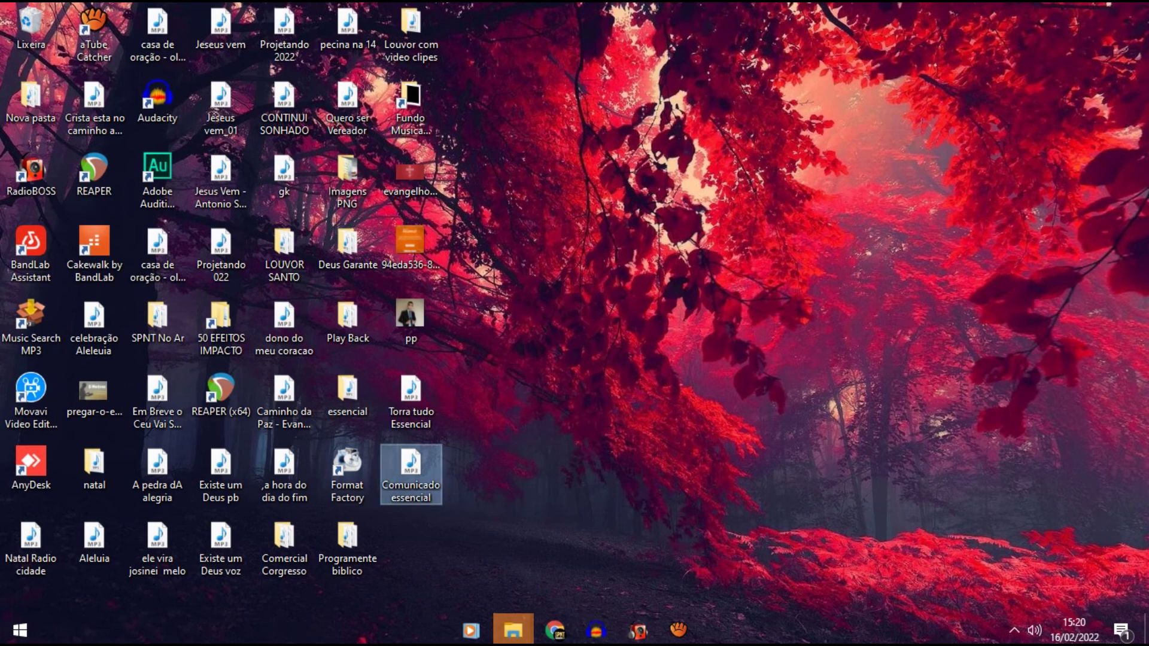
{"action": "mouse_move", "coordinate": [596, 630]}
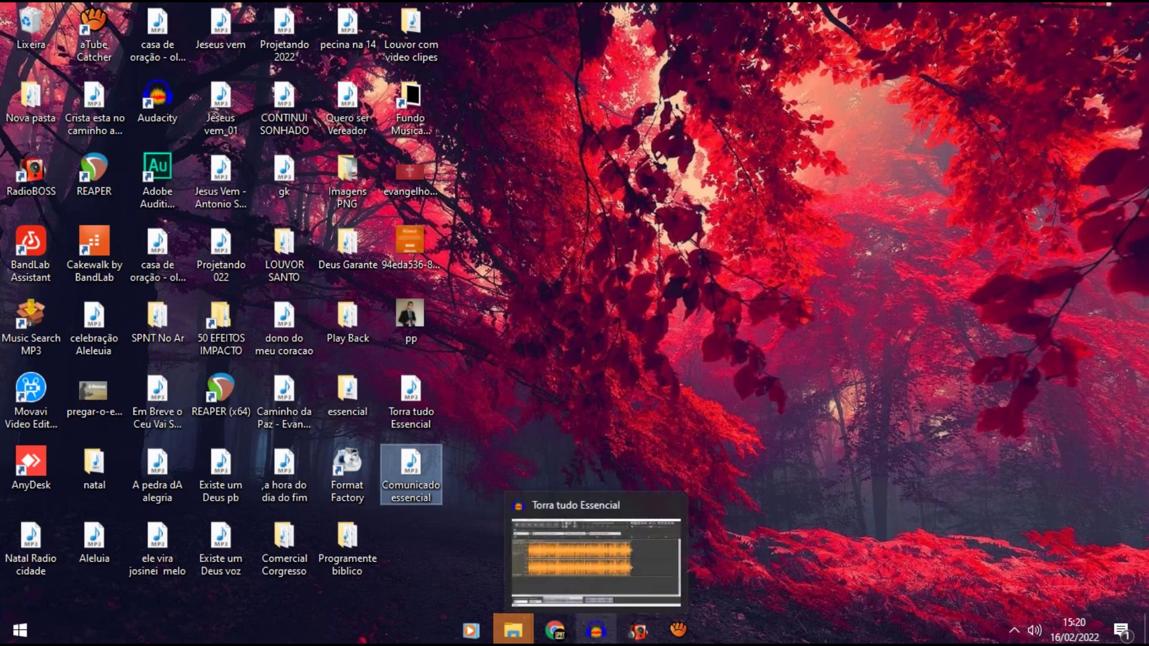
{"action": "left_click", "coordinate": [596, 630]}
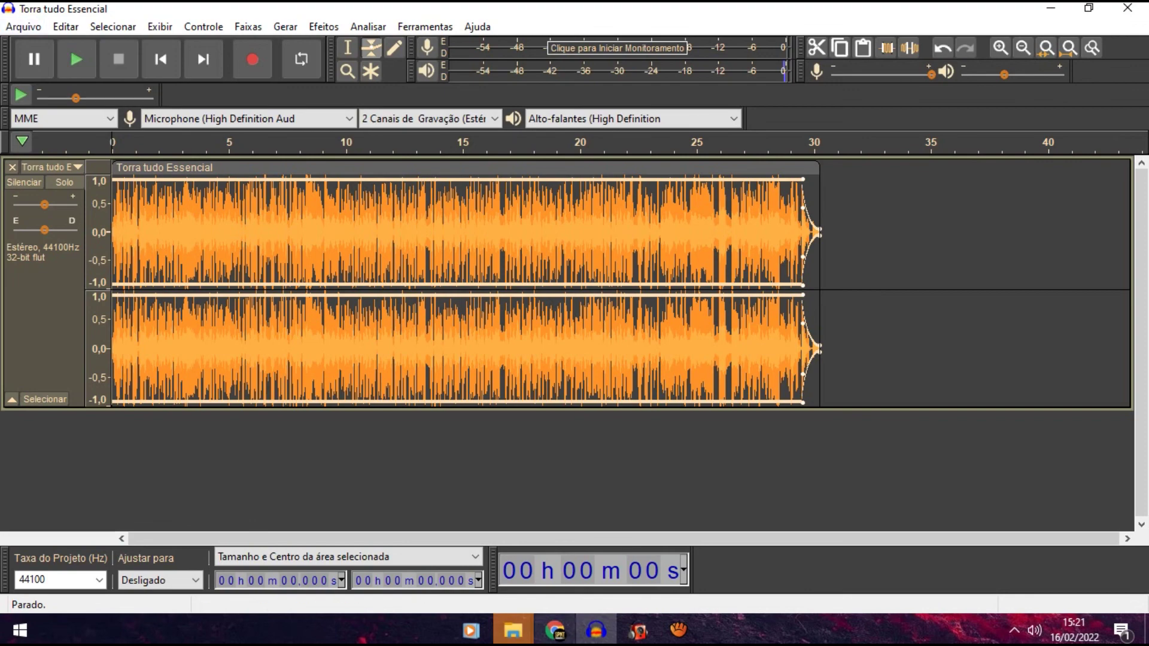
{"action": "left_click", "coordinate": [555, 630]}
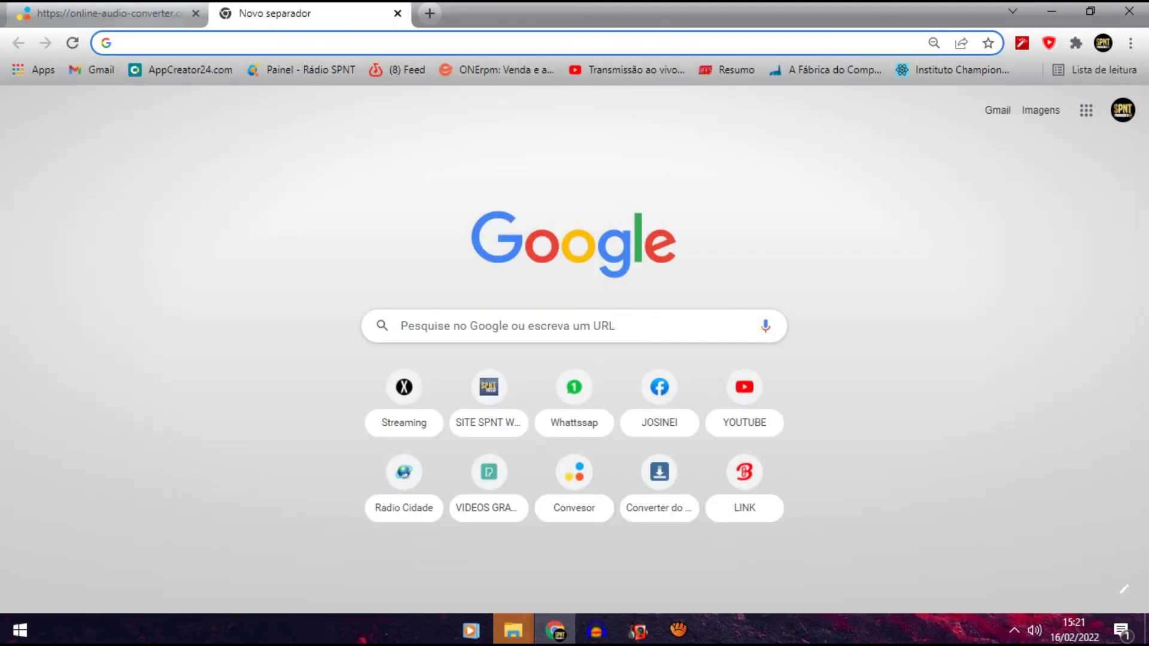
{"action": "left_click", "coordinate": [111, 13]}
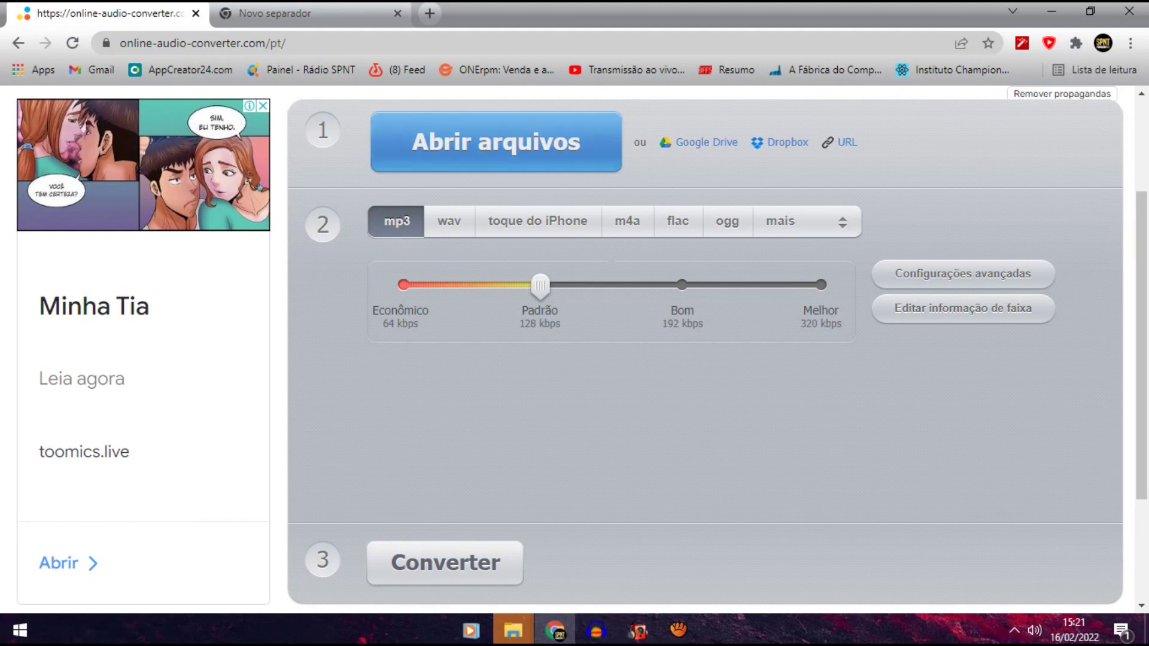
{"action": "left_click", "coordinate": [275, 13]}
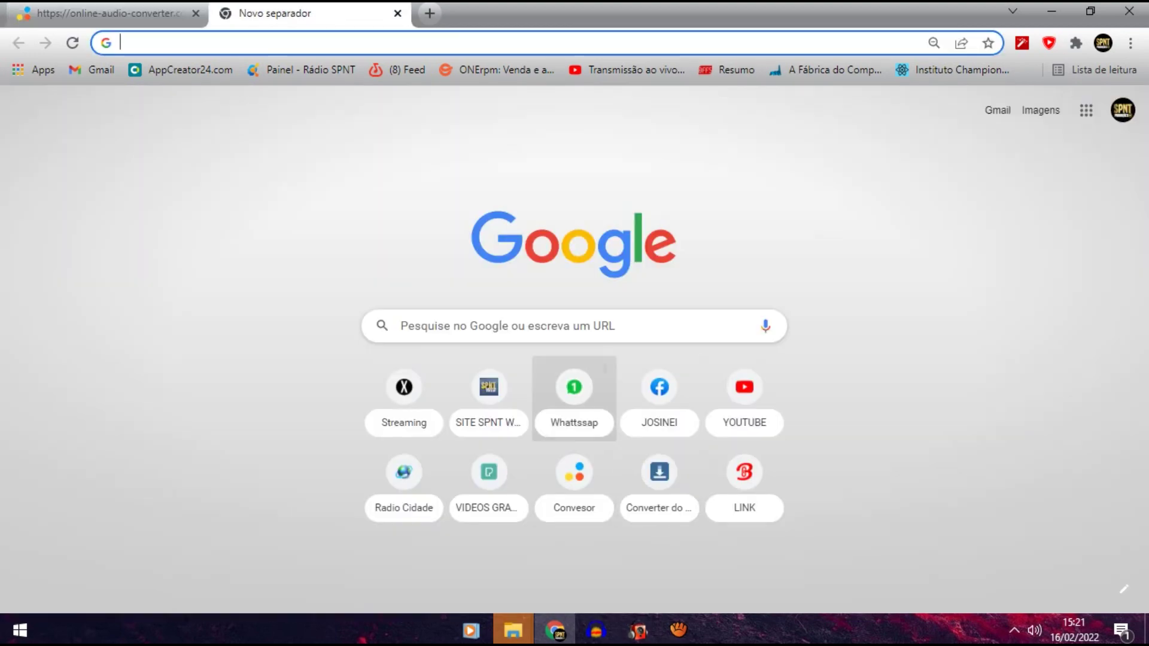